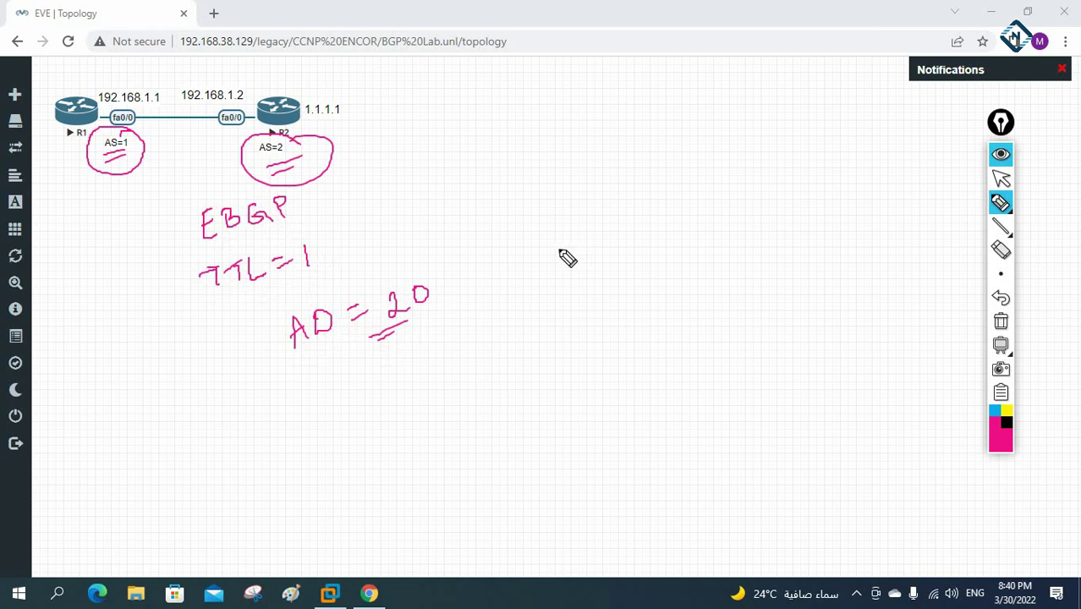
Step: Underline the EBGP note, circle the link between R1 and R2, and circle and underline the 1.1.1.1 address with the pen
mouse_move(205, 237)
left_mouse_down()
mouse_move(264, 221)
mouse_move(286, 232)
left_mouse_up()
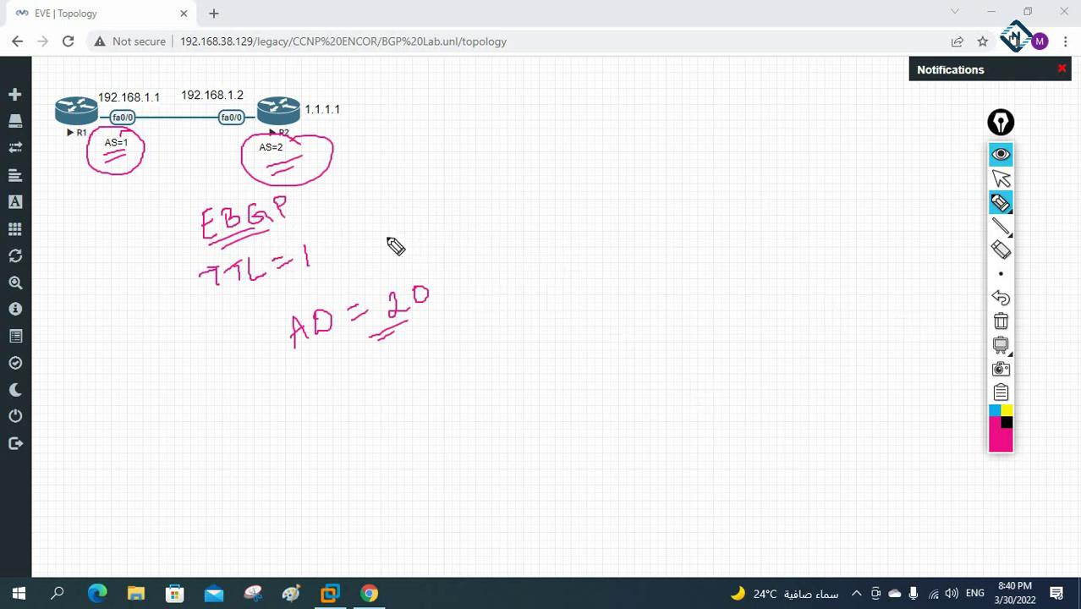
mouse_move(96, 103)
left_mouse_down()
mouse_move(141, 75)
mouse_move(218, 67)
mouse_move(259, 93)
mouse_move(239, 138)
mouse_move(105, 125)
left_mouse_up()
mouse_move(263, 110)
left_mouse_down()
mouse_move(158, 79)
mouse_move(207, 127)
left_mouse_up()
mouse_move(352, 95)
left_mouse_down()
mouse_move(307, 87)
mouse_move(295, 99)
mouse_move(300, 125)
mouse_move(328, 127)
mouse_move(334, 87)
mouse_move(357, 102)
left_mouse_up()
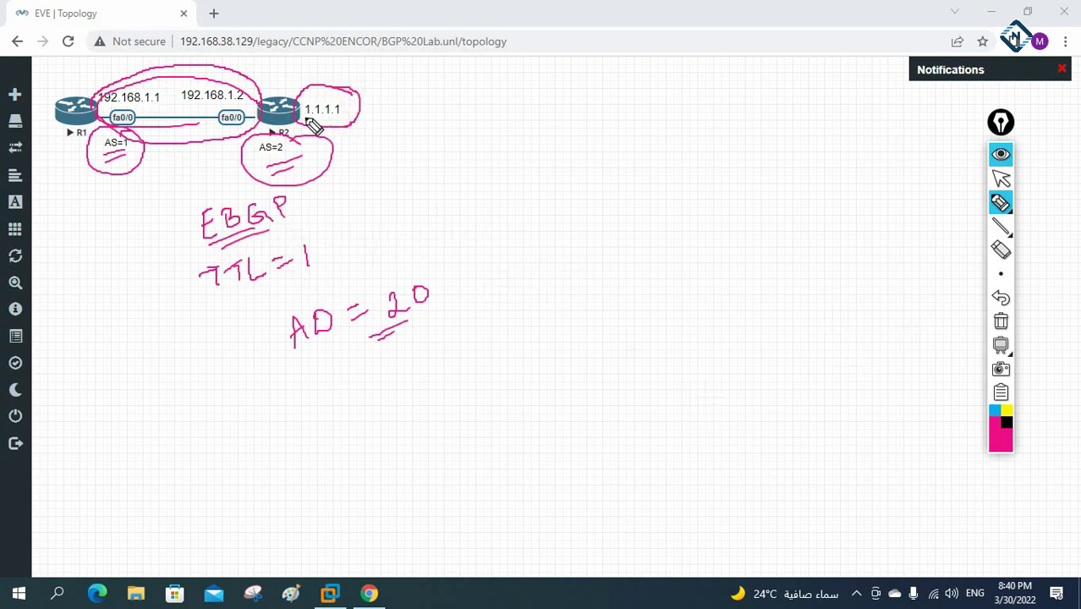
left_click_drag(324, 118, 331, 126)
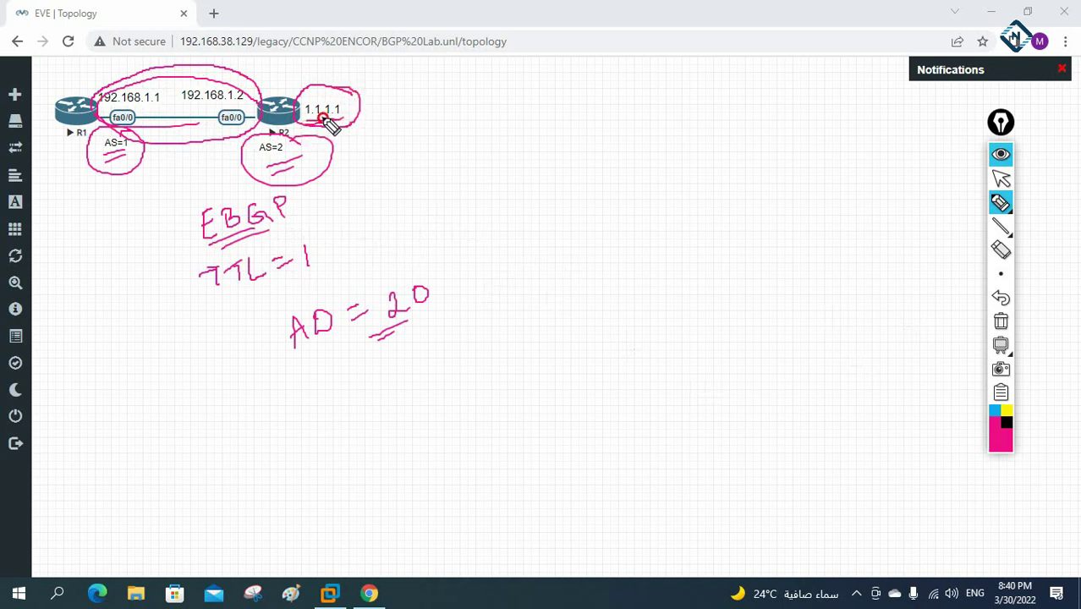
Step: Draw an arrow to R1, trace the path from R1 to 1.1.1.1, and write "AD=" below the AD = 20 note
left_click_drag(59, 61, 74, 92)
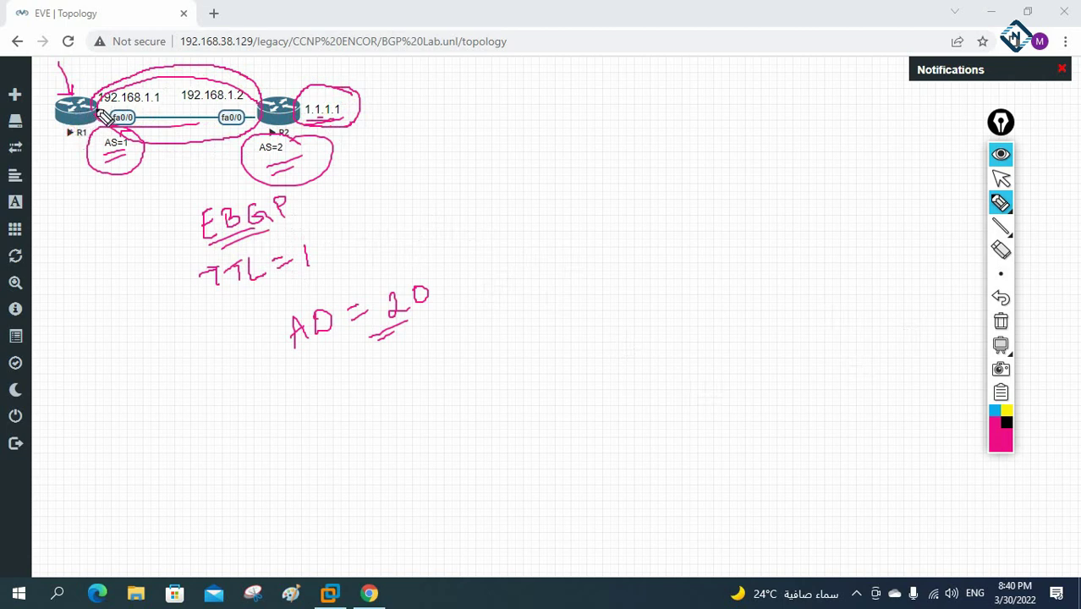
mouse_move(98, 114)
left_mouse_down()
mouse_move(104, 83)
mouse_move(169, 67)
mouse_move(292, 108)
mouse_move(288, 127)
left_mouse_up()
mouse_move(354, 125)
left_mouse_down()
mouse_move(320, 93)
mouse_move(355, 106)
left_mouse_up()
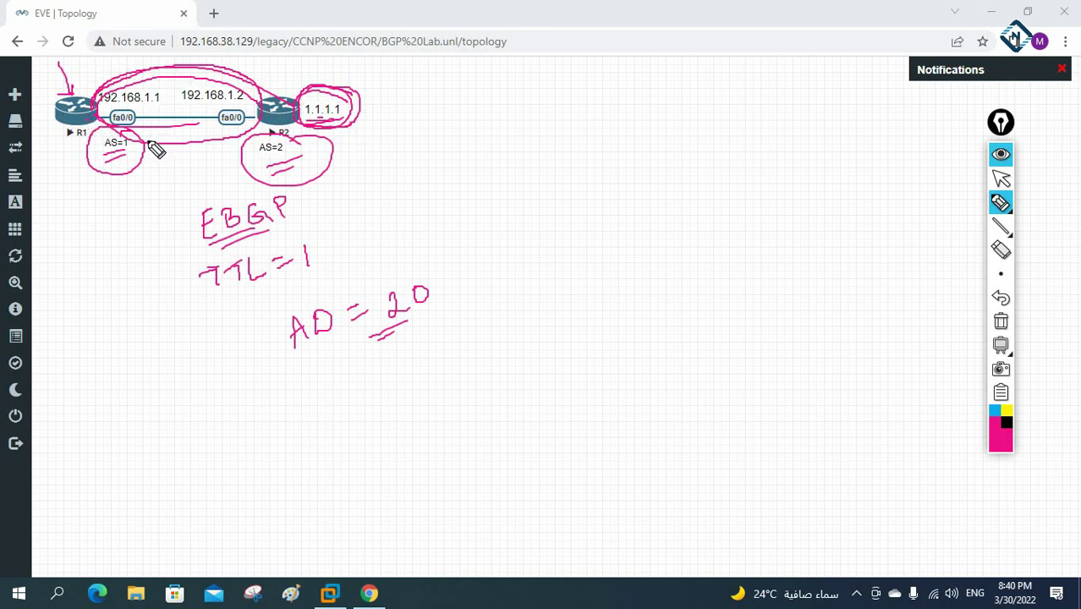
mouse_move(310, 401)
left_mouse_down()
mouse_move(345, 386)
mouse_move(339, 362)
mouse_move(385, 366)
left_mouse_up()
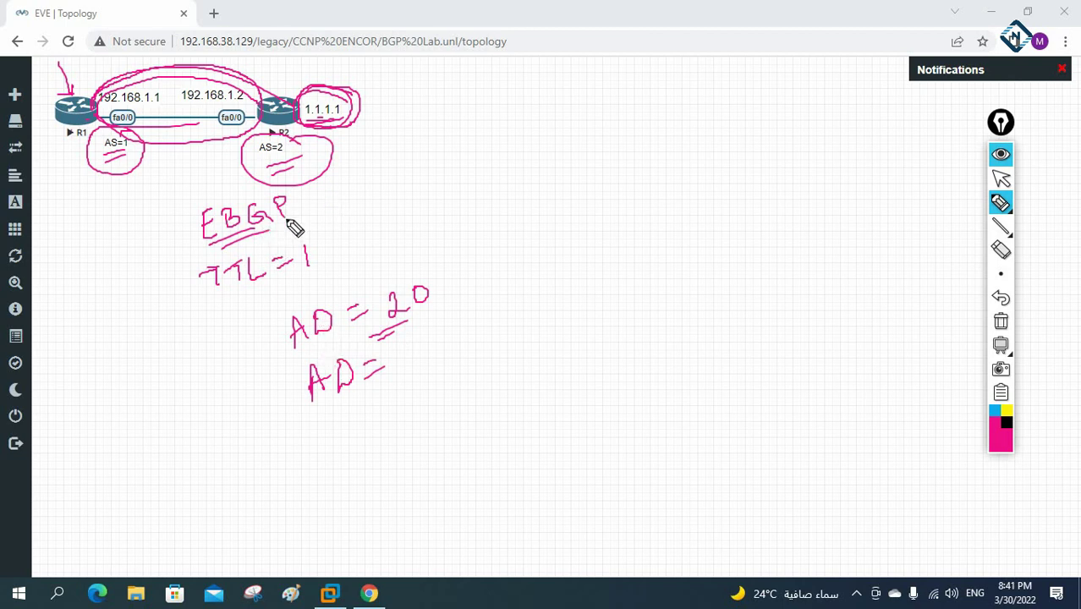
Step: Clear all pen annotations from the topology and switch back to the selection pointer
left_click(1000, 321)
left_click(1000, 178)
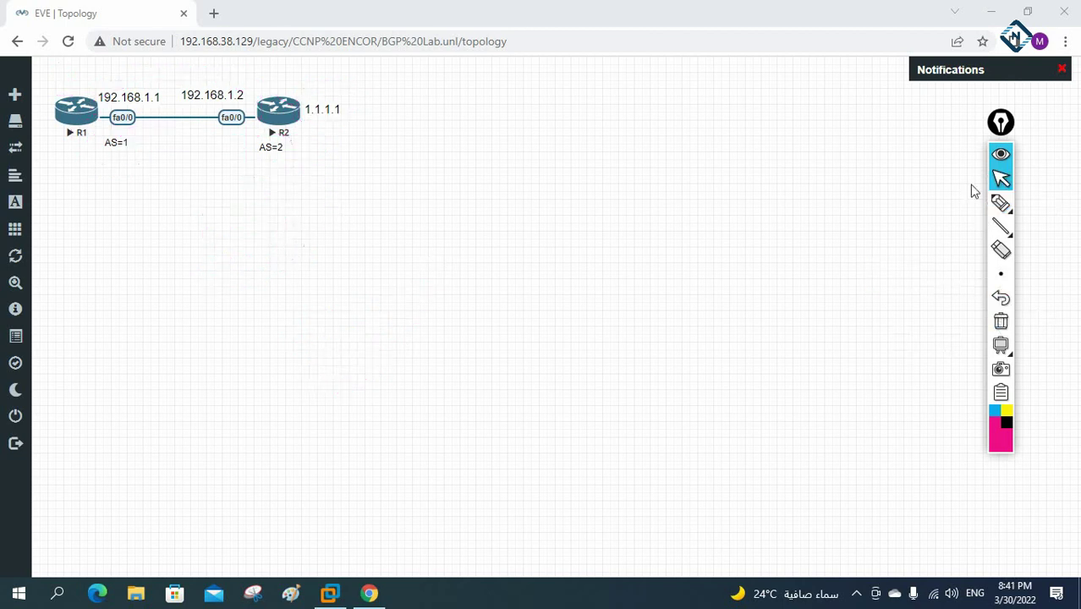
Step: Shift R1 slightly on the topology canvas and lock the lab against further changes
left_click(78, 111)
left_click_drag(76, 117, 73, 123)
left_click(177, 243)
mouse_move(50, 430)
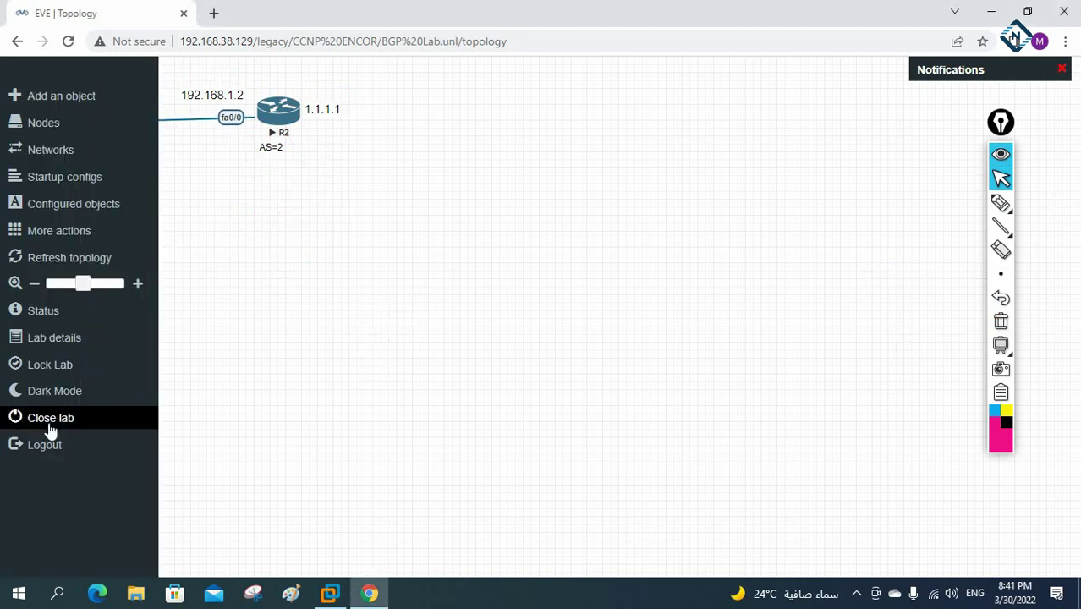
left_click(64, 365)
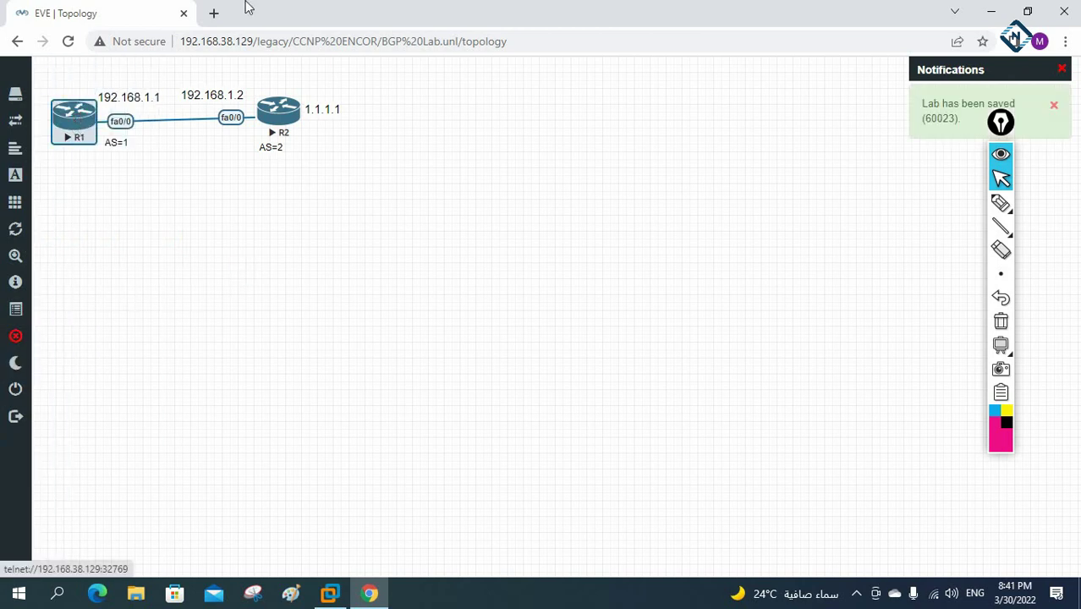
Step: Open R1's console in the Telnet client, answer no to the initial configuration dialog, and minimize the console
left_click(77, 138)
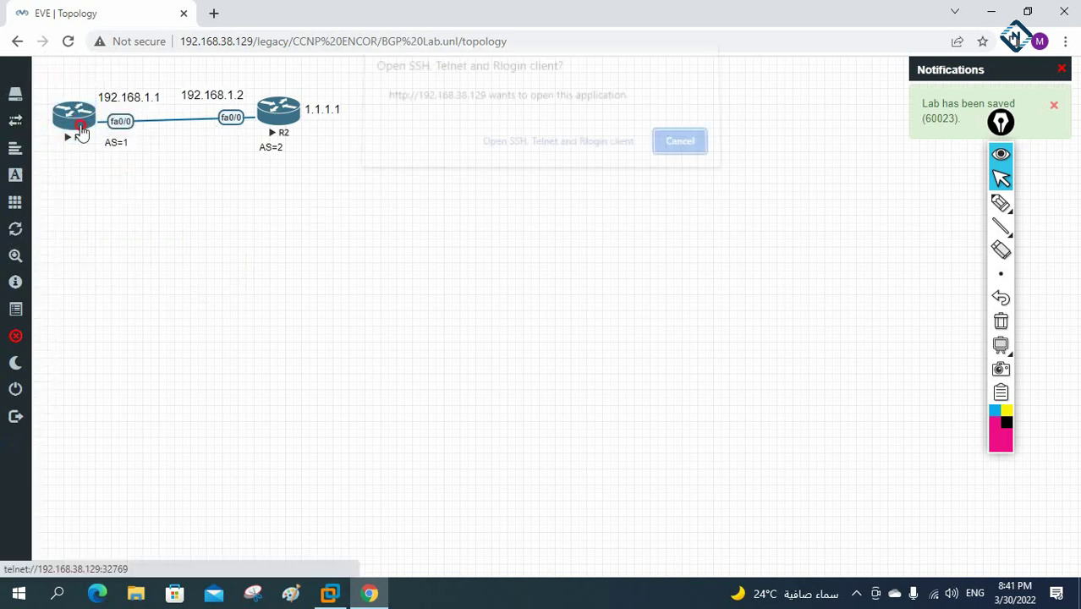
left_click(558, 149)
type("no")
key("Return")
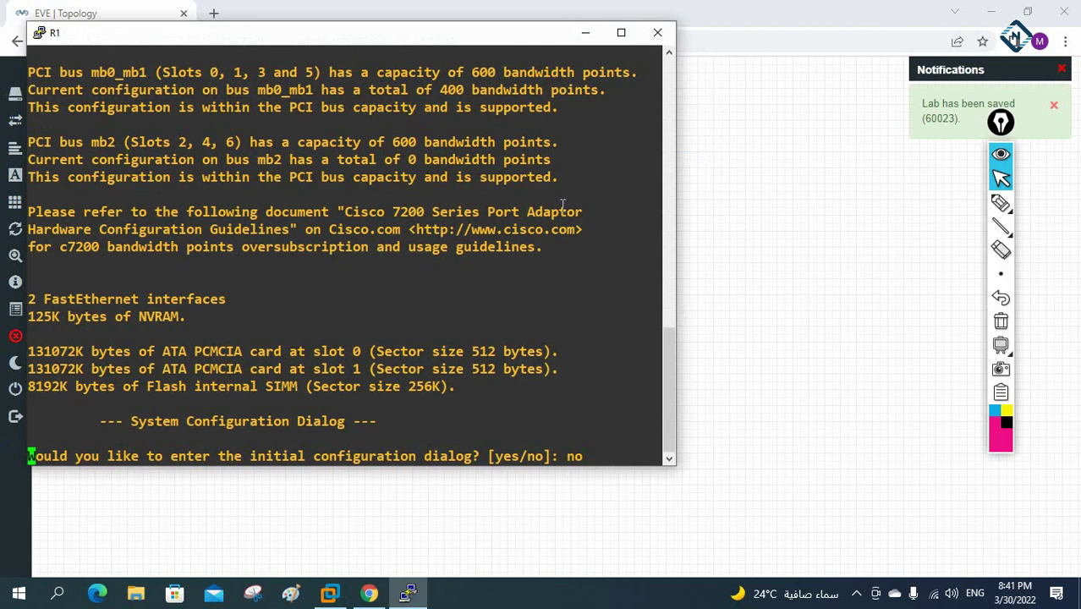
left_click(584, 32)
Step: Open R2's console in the Telnet client, answer no to the initial configuration dialog, and minimize the console
left_click(296, 127)
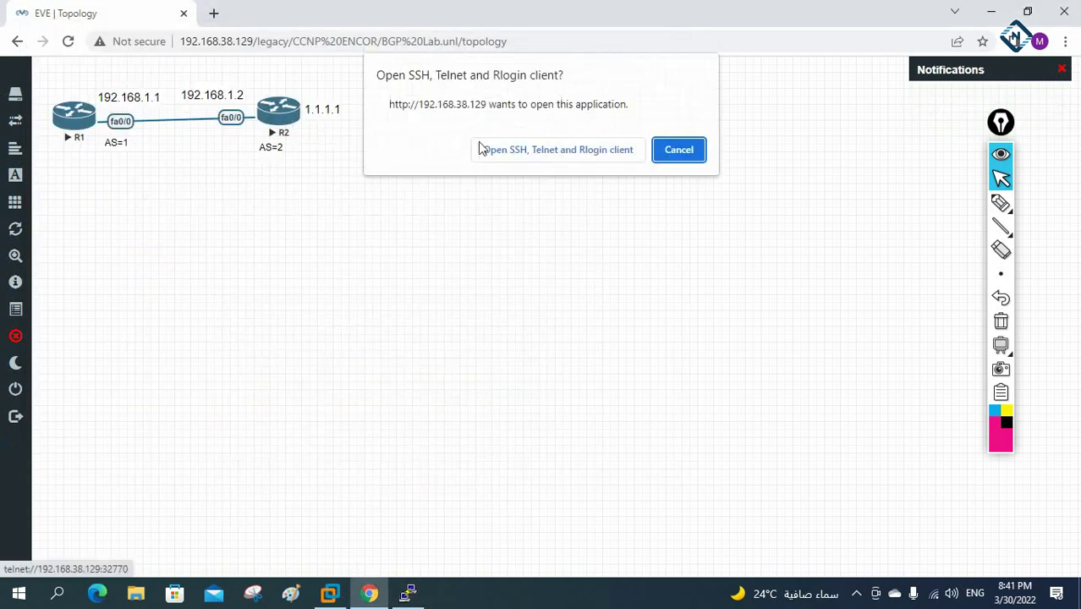
left_click(514, 152)
type("n")
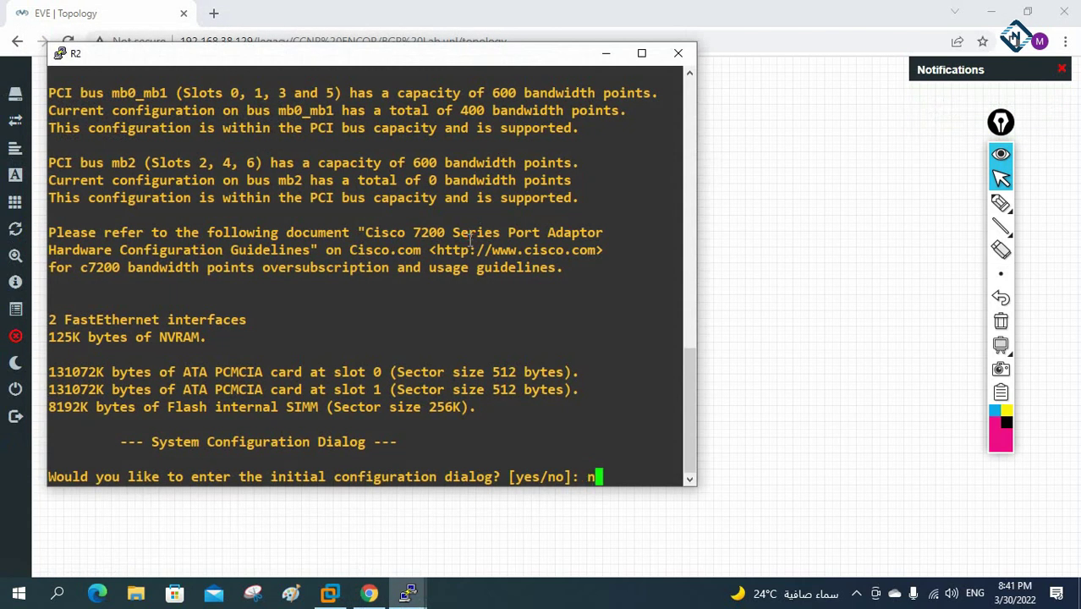
type("o")
key("Return")
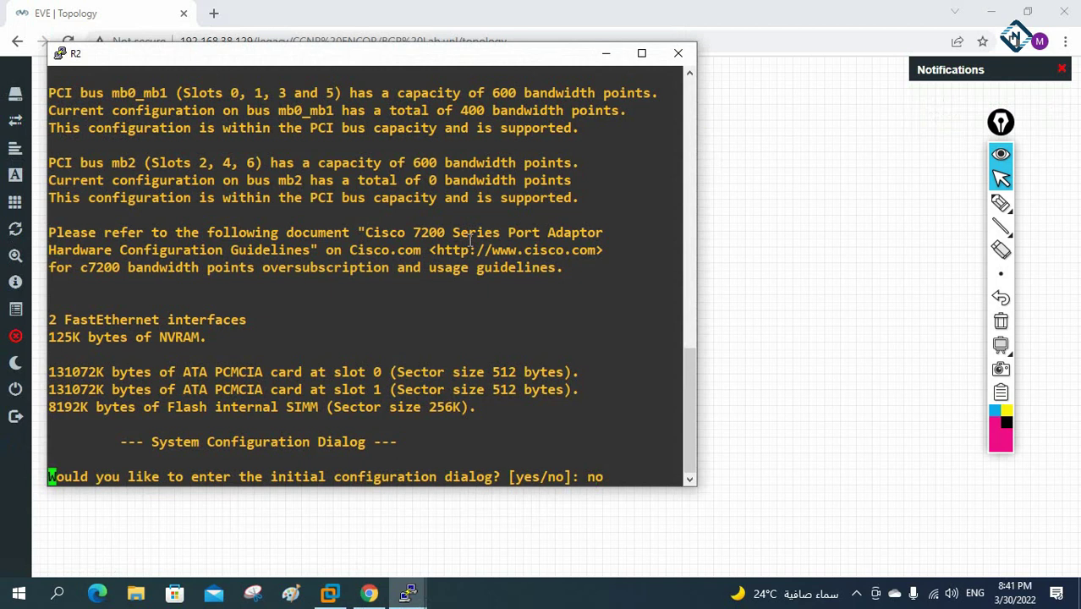
left_click(605, 53)
Step: Restore R1's console, place and widen it beside the topology, and move the annotation toolbar clear of it
mouse_move(416, 597)
left_click(338, 516)
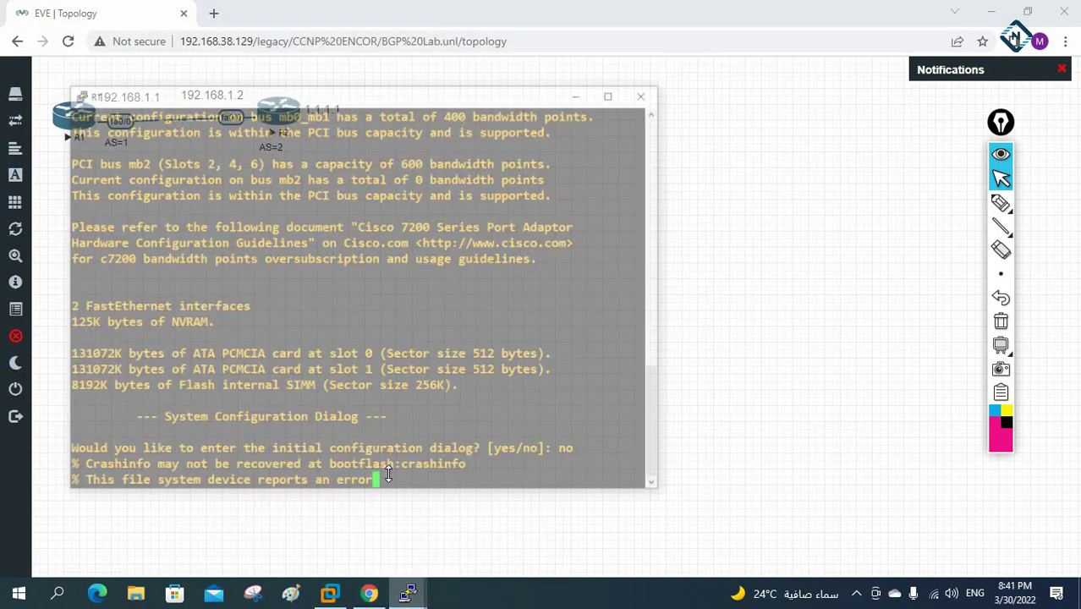
left_click_drag(446, 36, 785, 27)
mouse_move(1001, 207)
left_click(1001, 125)
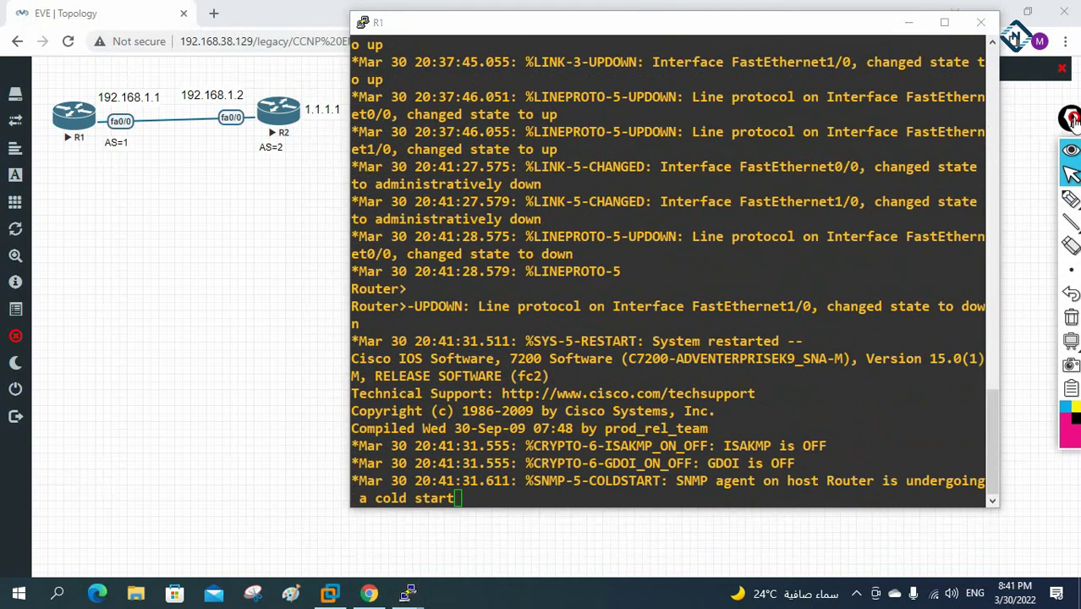
left_click_drag(1001, 143, 1032, 143)
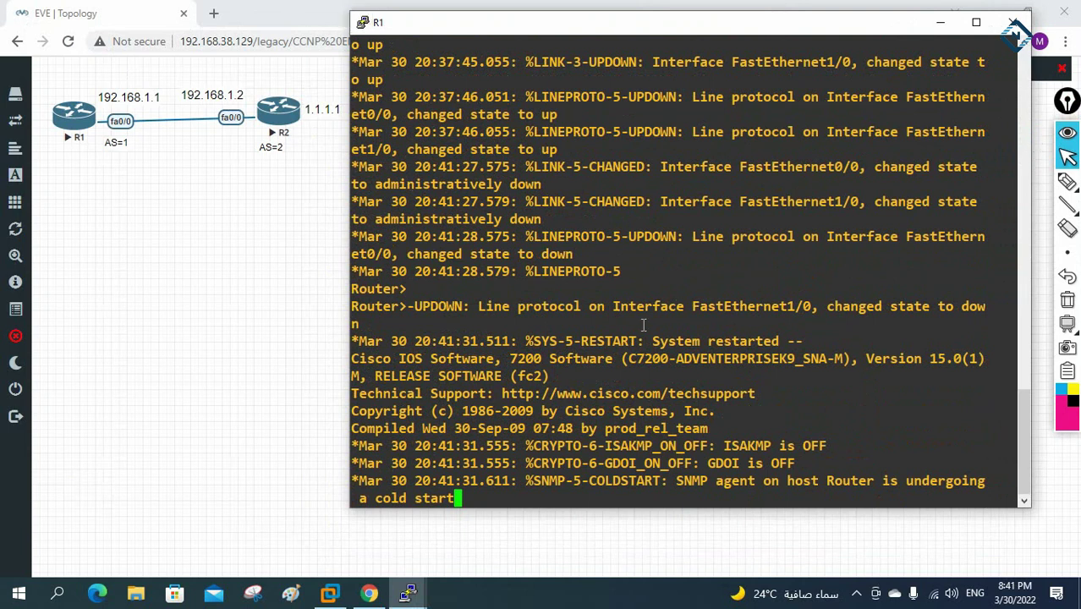
Step: Enter privileged mode and global configuration mode on R1 with en and config t
key("Return")
key("Return")
key("Return")
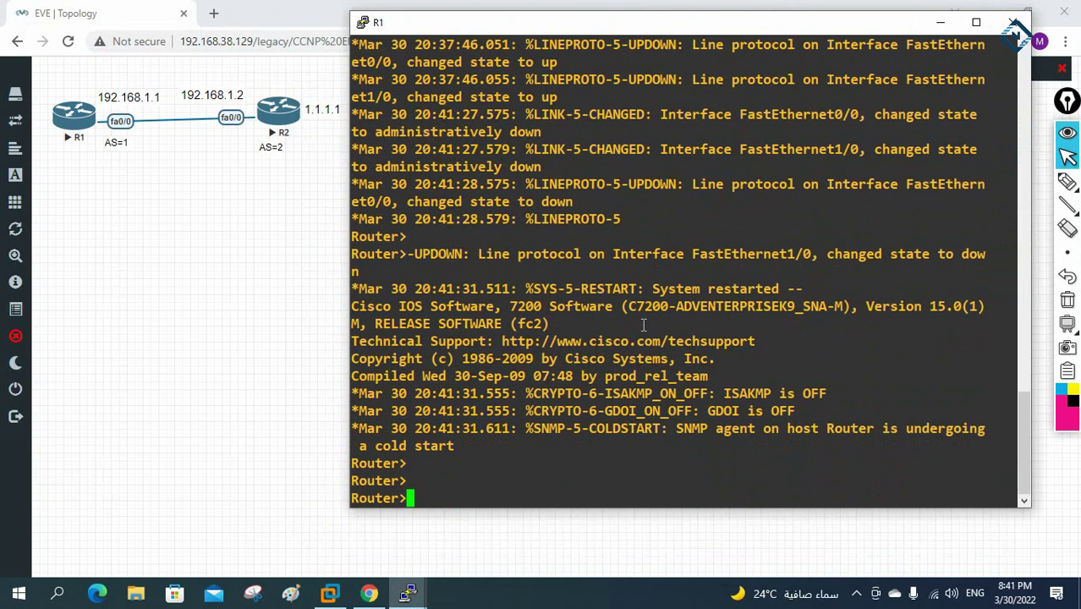
type("en")
key("Return")
type("config t")
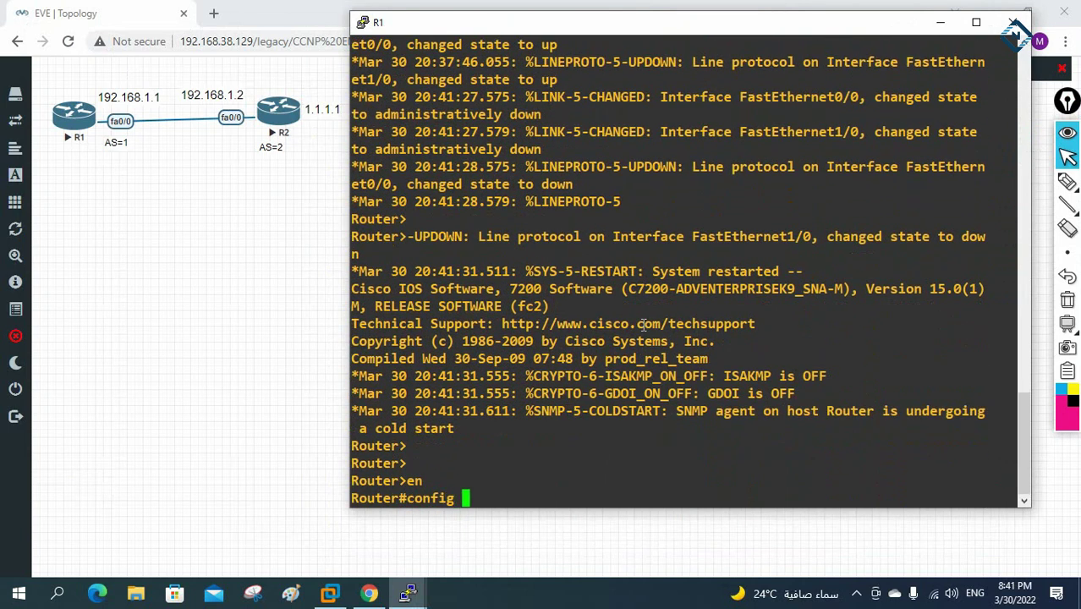
key("Return")
Step: Set the router's hostname to R1
type("hos")
key("Tab")
type("R1")
key("Return")
key("Return")
key("Return")
key("Return")
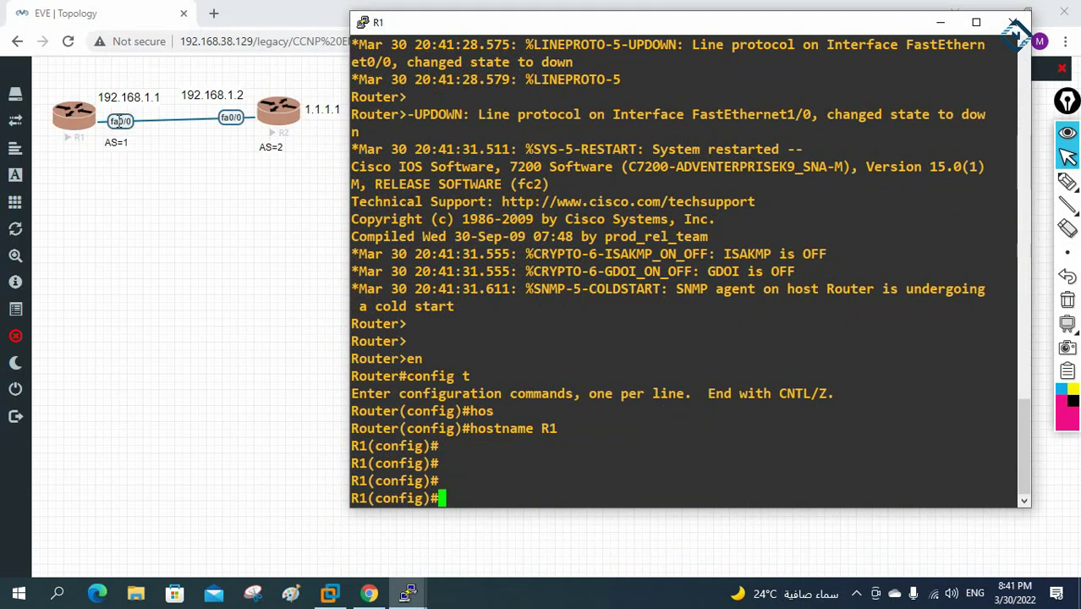
Step: Assign IP address 192.168.1.1 with mask 255.255.255.0 to interface f0/0 on R1
type("int ")
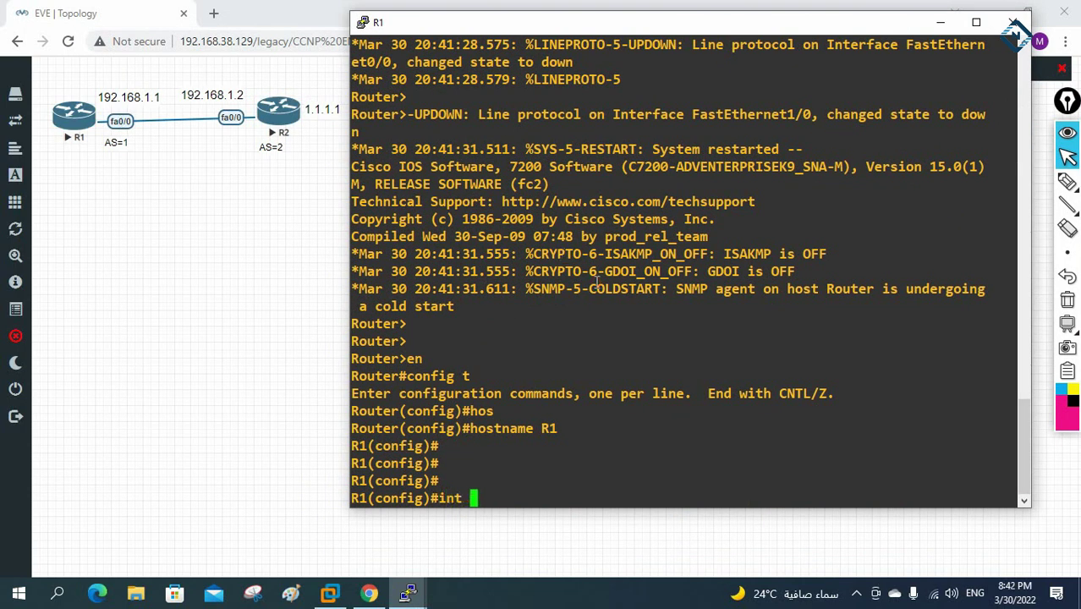
type("f0/0")
key("Return")
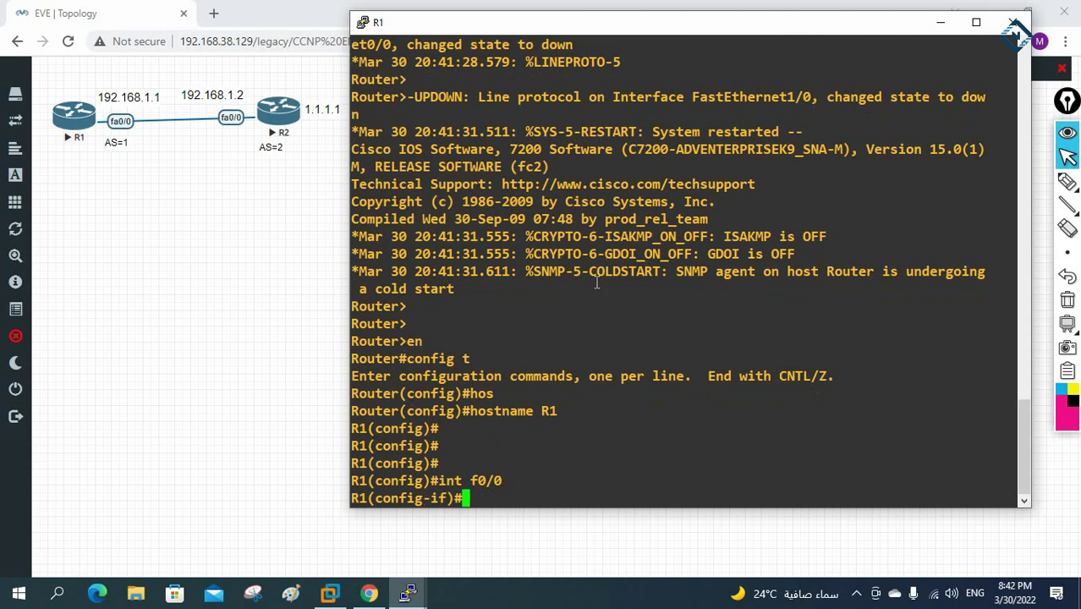
type("ip add ")
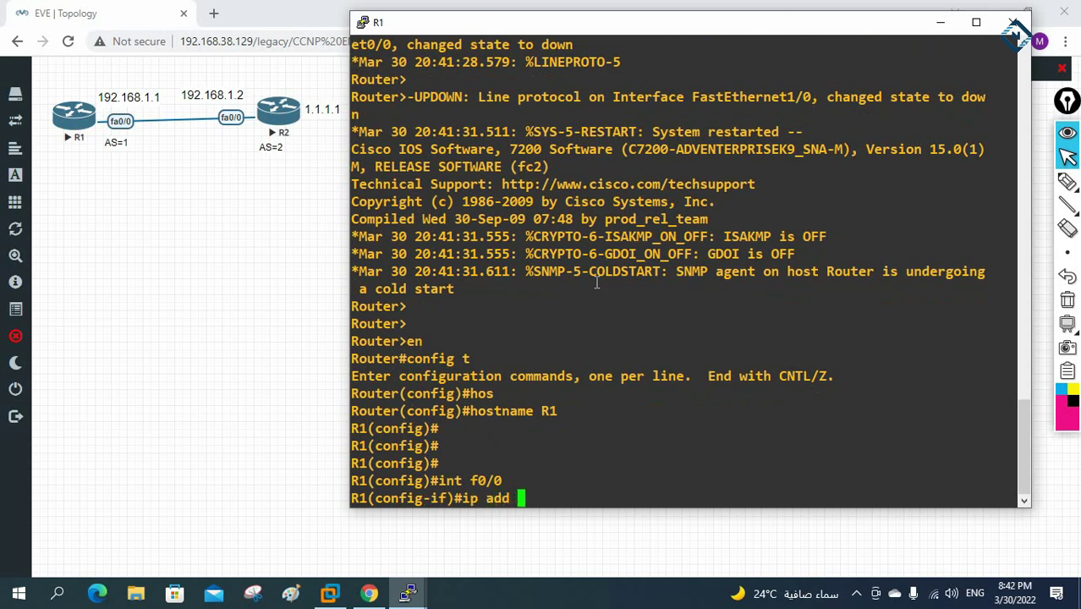
type("192.168.1.1 ")
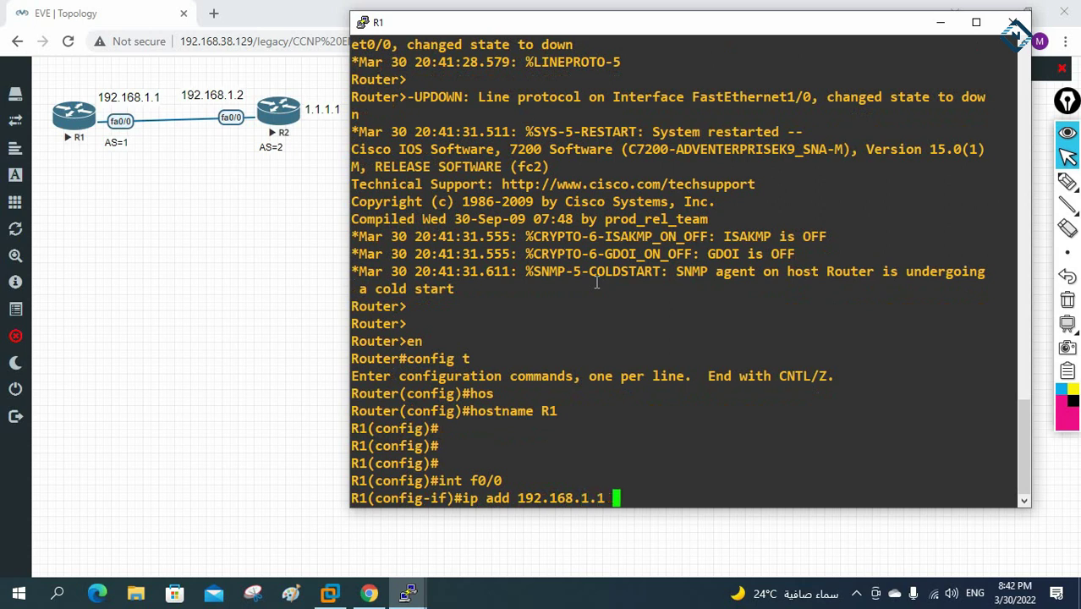
type("255.255.255.255.0")
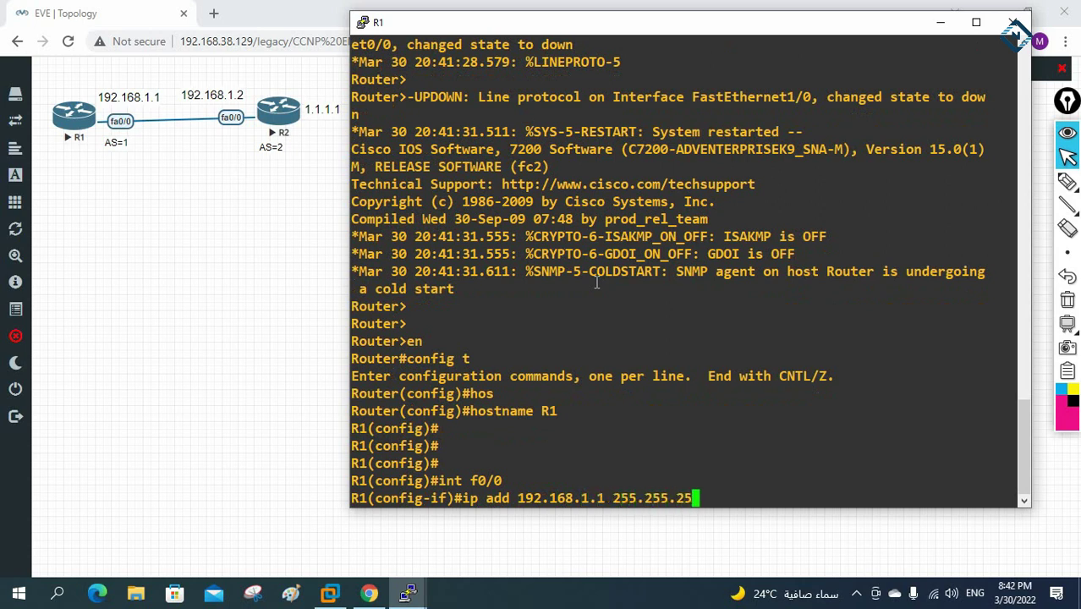
key("Return")
Step: Enable R1's f0/0 interface with no sh and exit to global configuration mode
type("no sh")
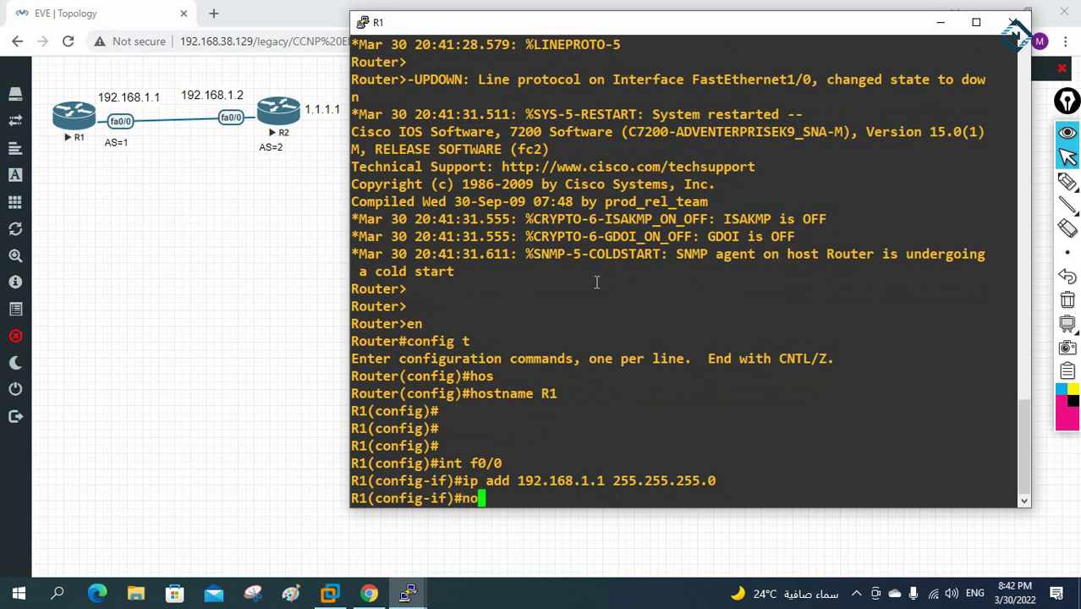
key("Return")
key("Return")
key("Return")
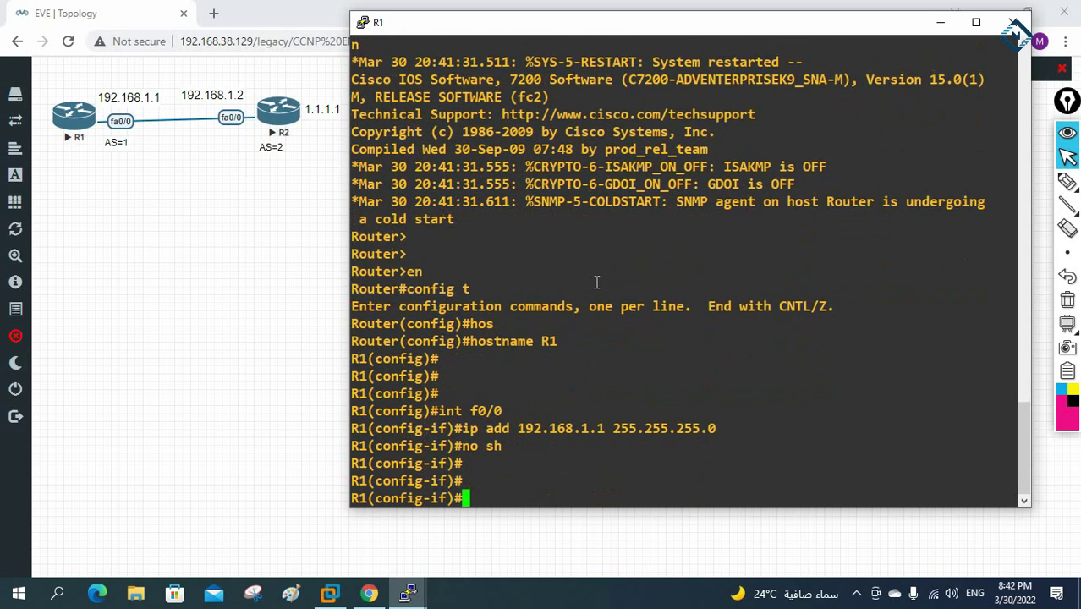
key("Return")
key("Return")
key("Return")
key("Return")
type("exit")
key("Return")
key("Return")
key("Return")
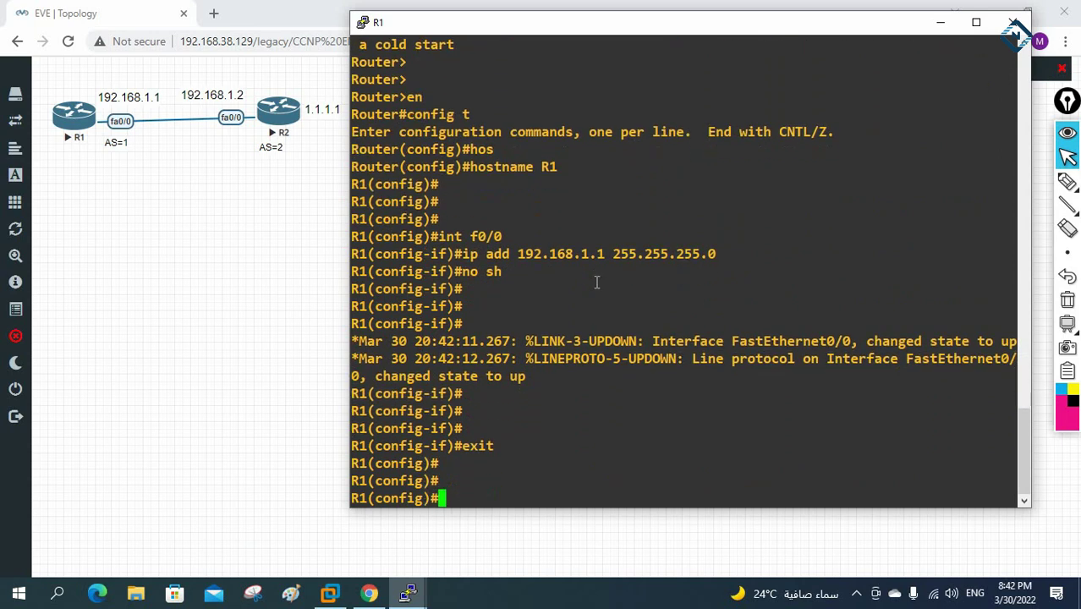
Step: Start the BGP process on R1 with autonomous system number 1 (router bgp 1)
type("route")
key("Tab")
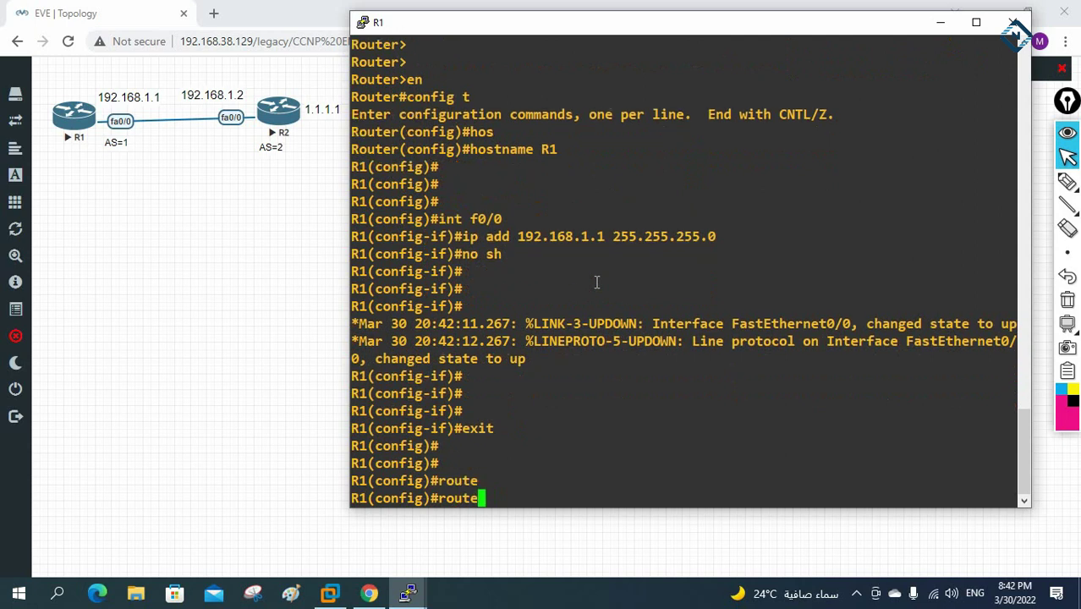
key("Tab")
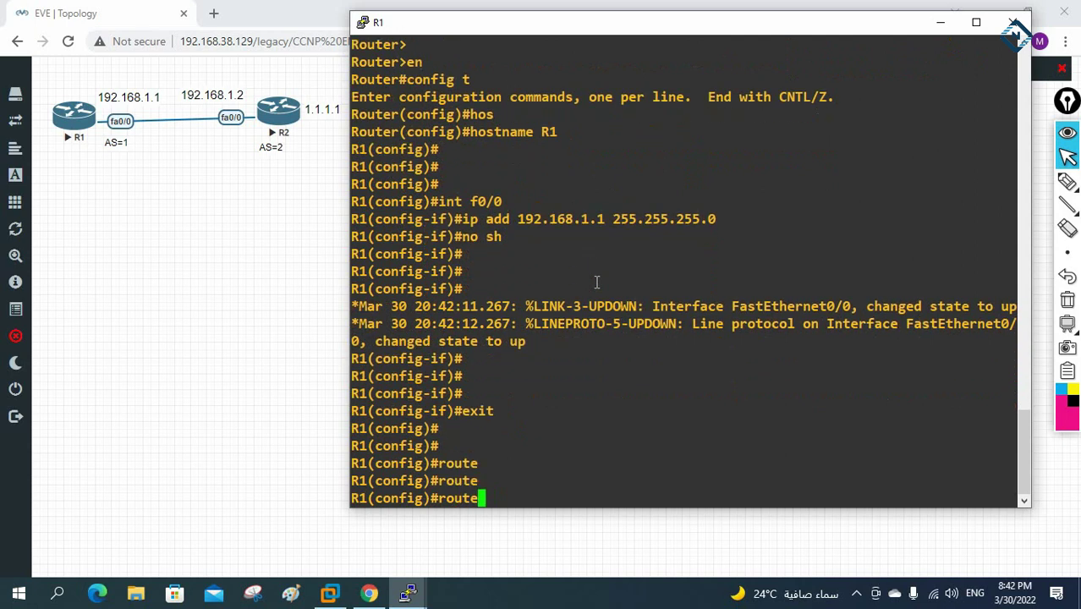
type("r")
key("Tab")
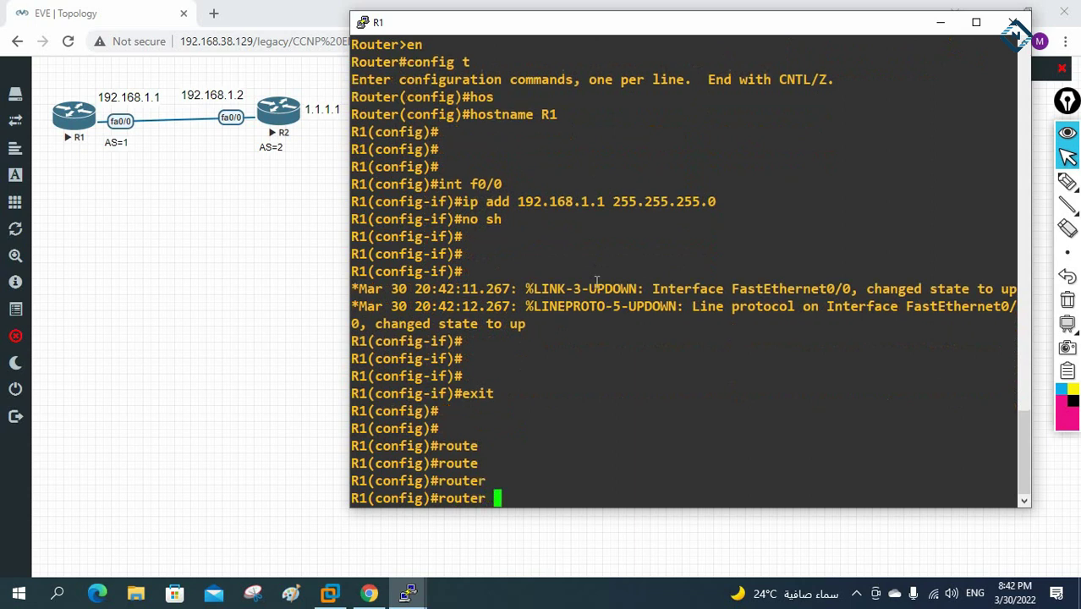
type("bgp")
key("Tab")
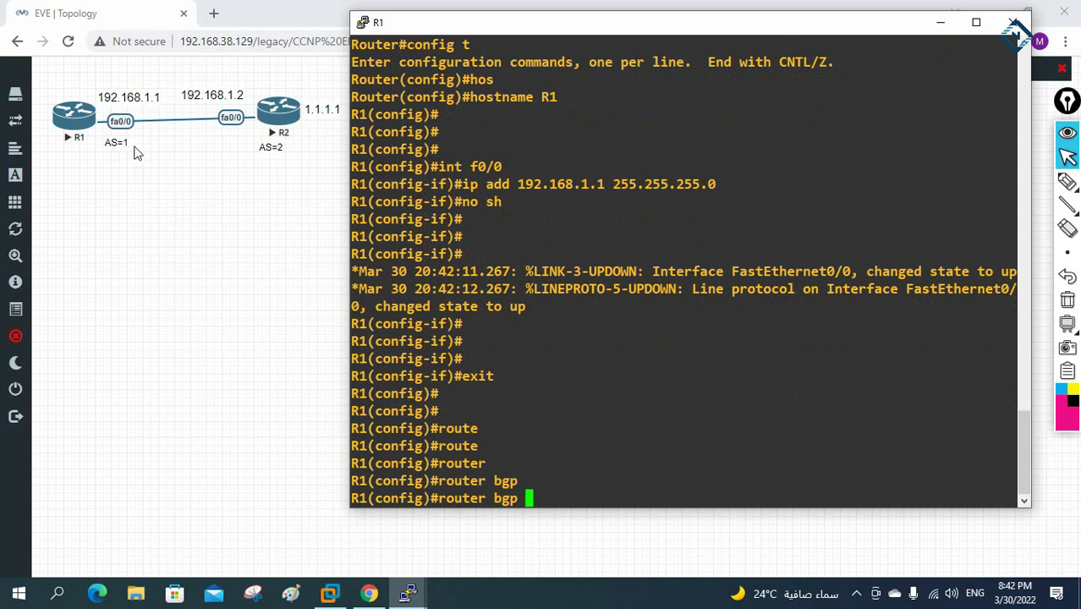
type("1")
key("Return")
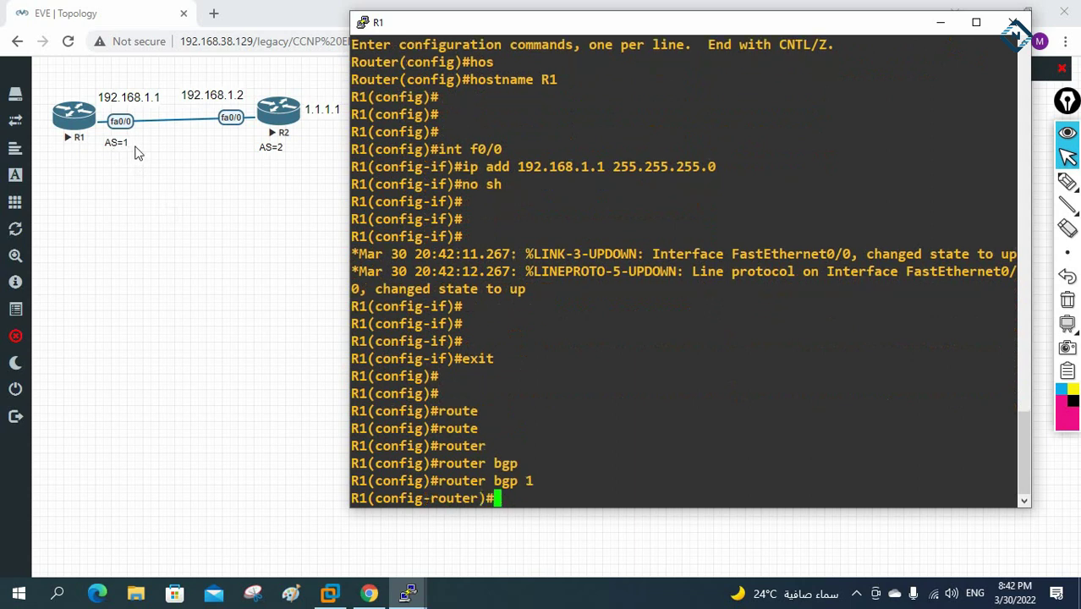
Step: Define 192.168.1.2 as R1's BGP neighbor in remote AS 2 (neighbor 192.168.1.2 remote-as 2)
type("neigh")
key("Tab")
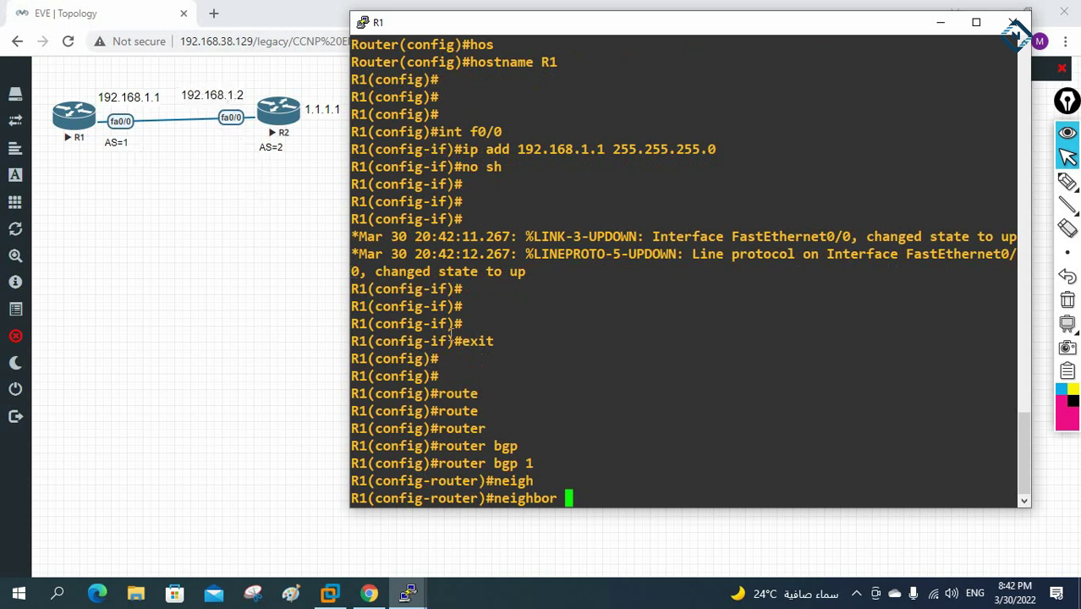
type("192.168.1.2 ")
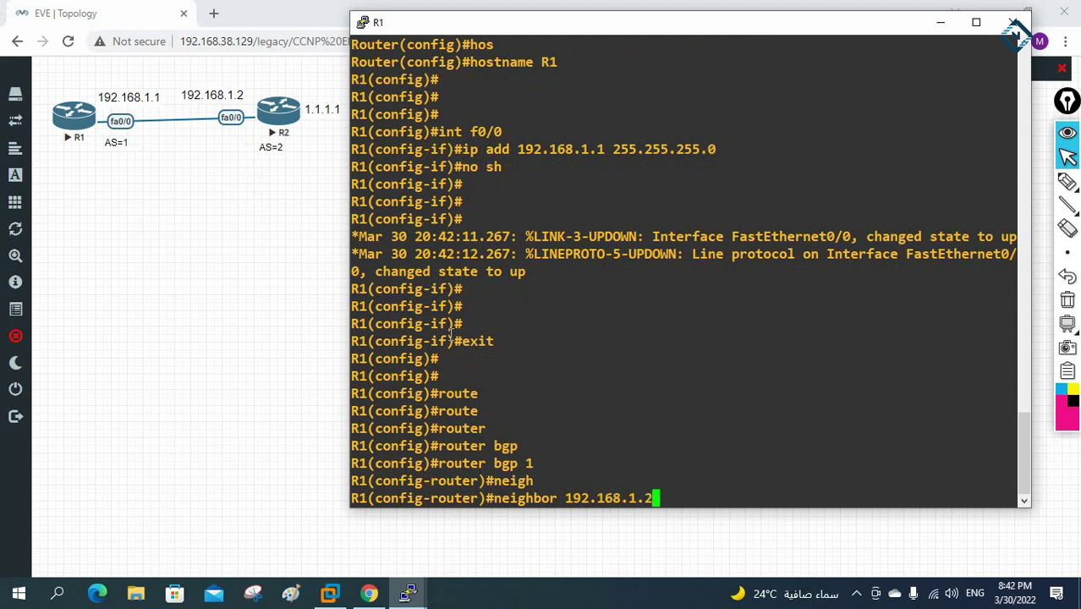
type("rem")
key("Tab")
type("o")
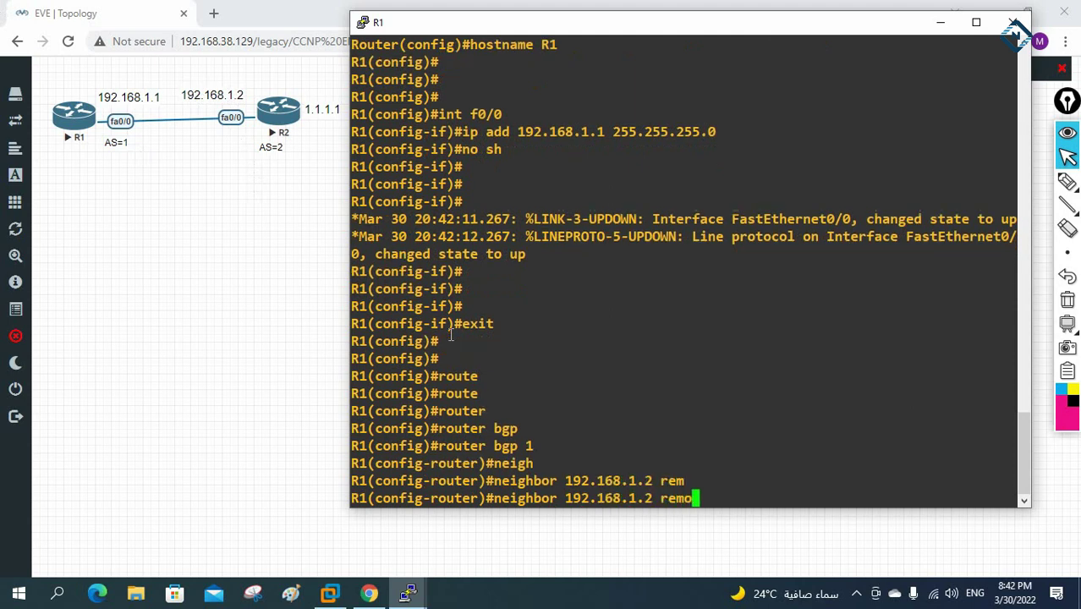
type("o")
key("Tab")
key("BackSpace")
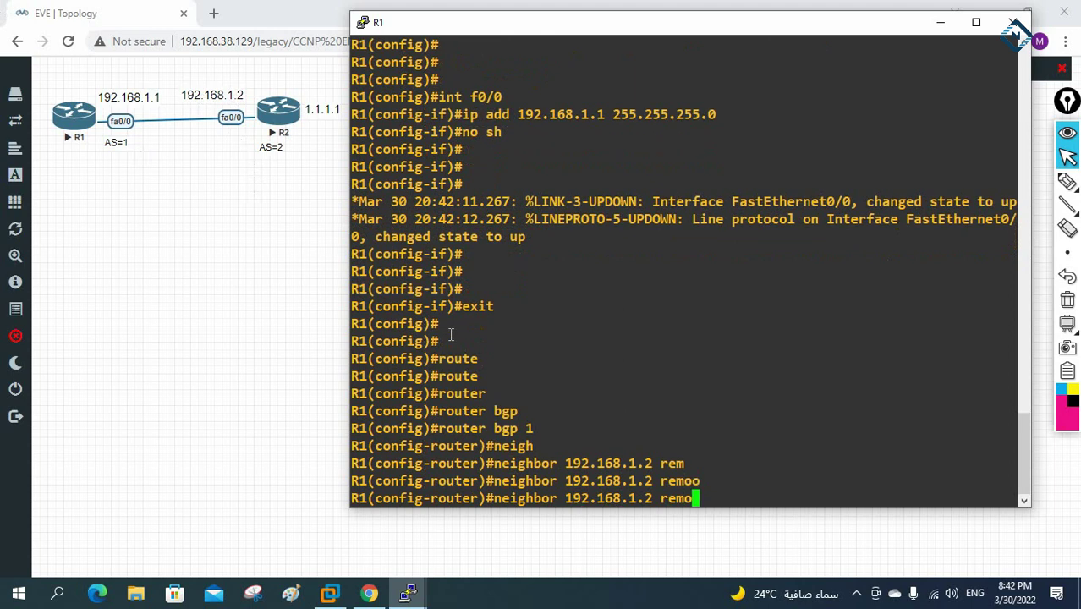
type("t")
key("Tab")
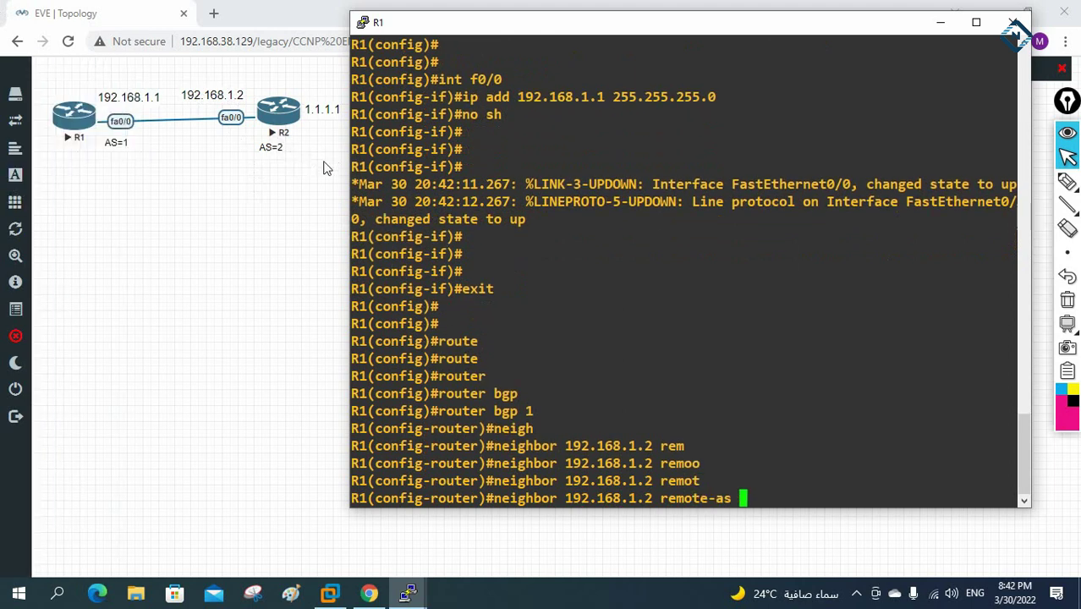
type("2")
key("Return")
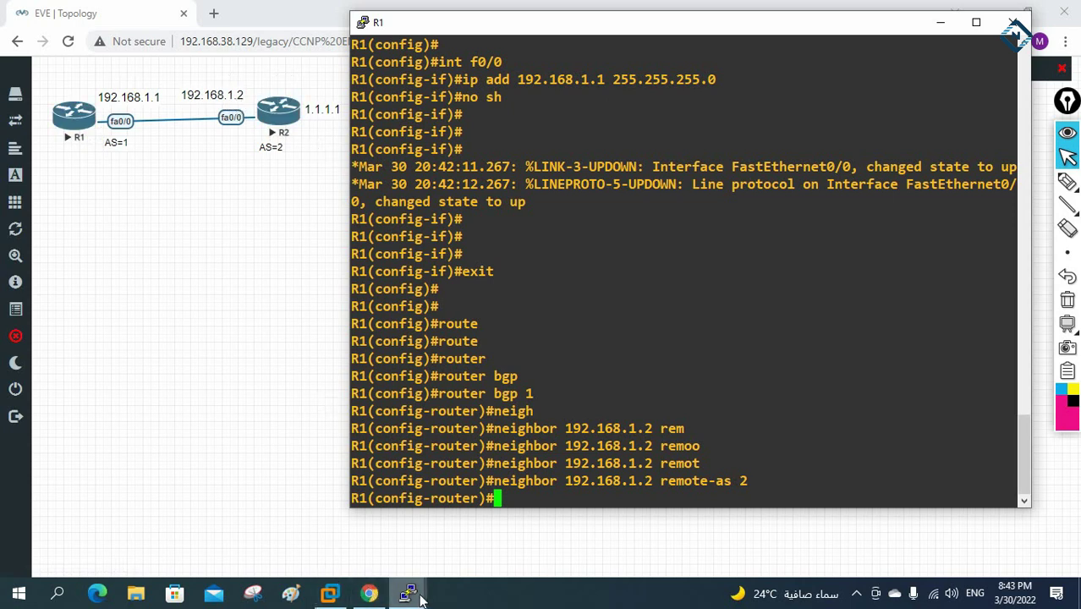
Step: Switch to the R2 console, minimize the R1 console, and move R2's window clear of the router icons to get its prompt
mouse_move(421, 599)
left_click(456, 558)
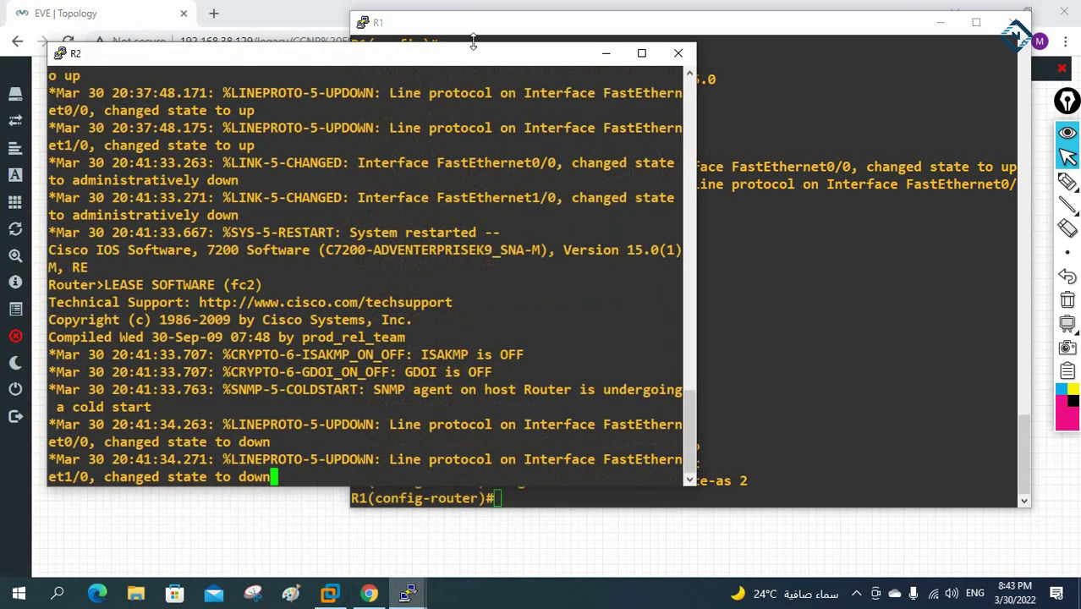
left_click(940, 22)
left_click_drag(520, 58, 819, 57)
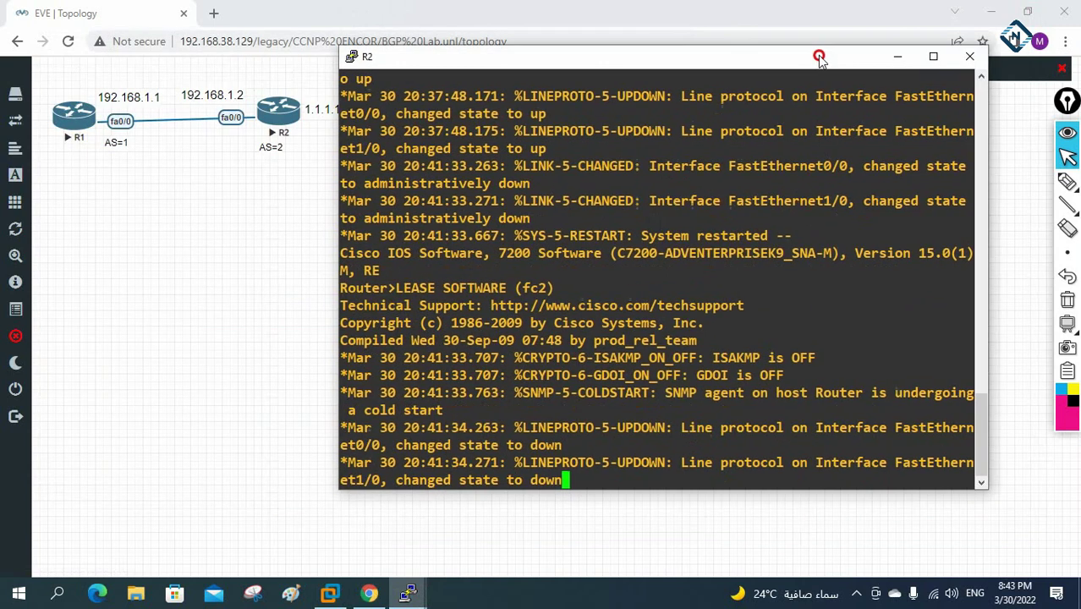
key("Return")
key("Return")
key("Return")
Step: Enter global configuration mode from privileged mode and set the router's hostname to R2
type("en")
key("Return")
type("config t")
key("Return")
type("hos")
key("Tab")
type("R")
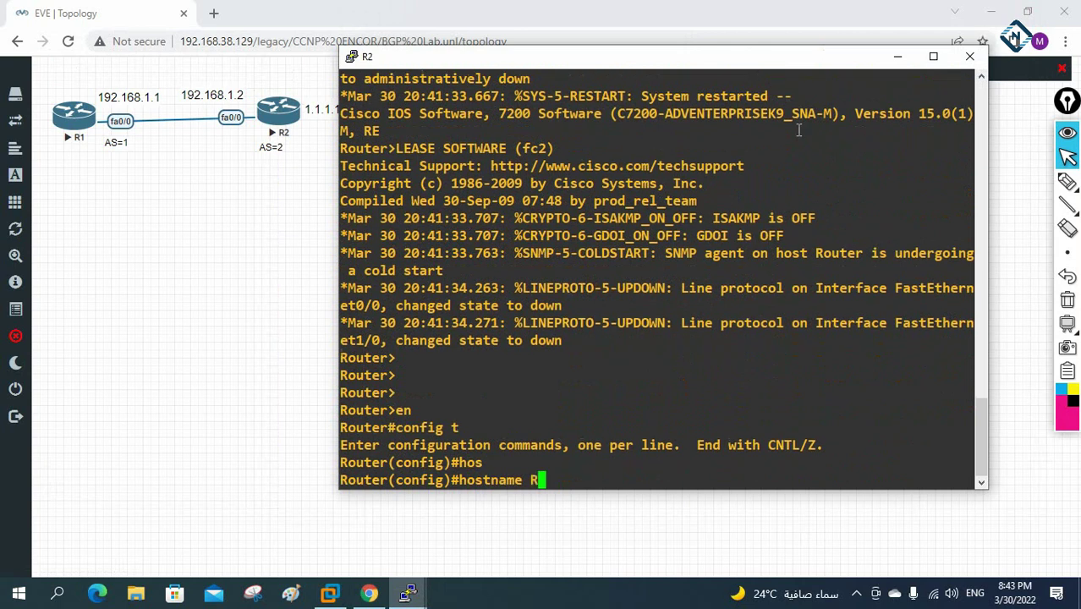
type("2")
key("Return")
key("Return")
key("Return")
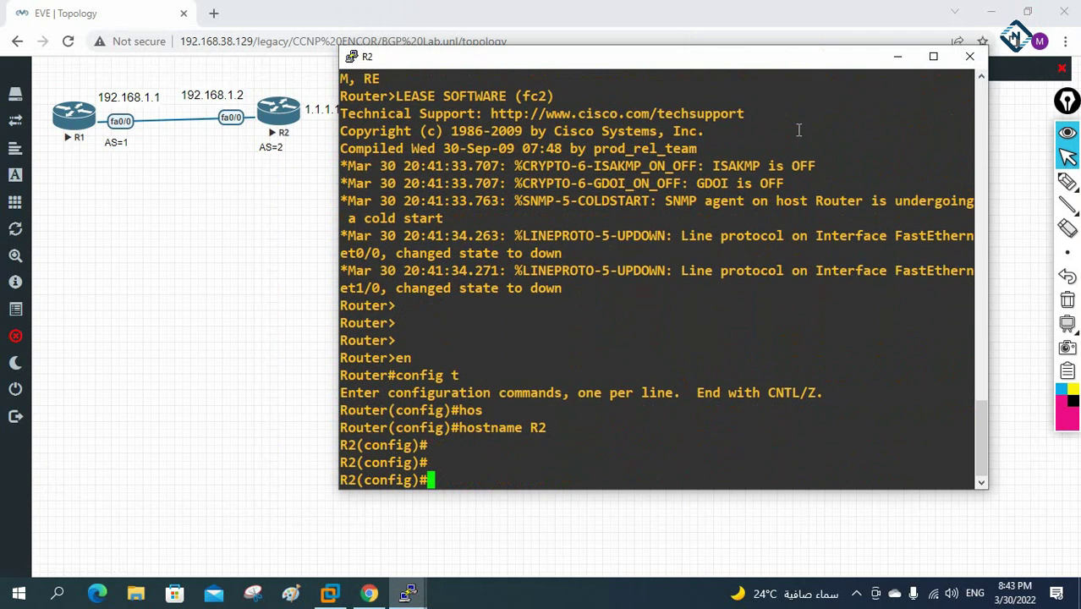
Step: Assign 192.168.1.2 with mask 255.255.255.0 to interface f0/0 on R2 and enable the interface with no sh
type("int f0/")
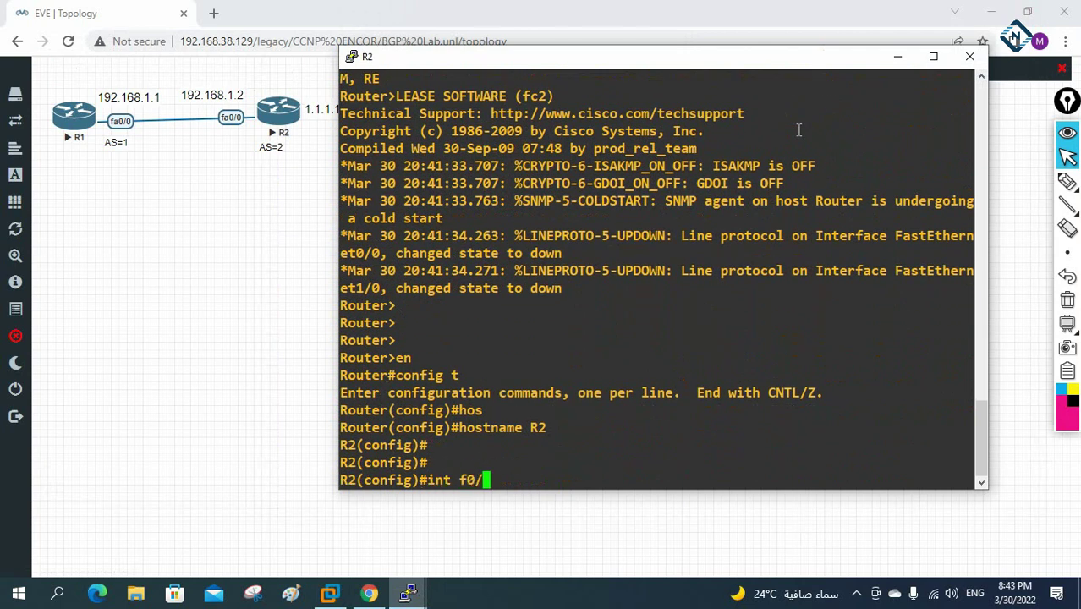
type("0")
key("Return")
type("ip ad")
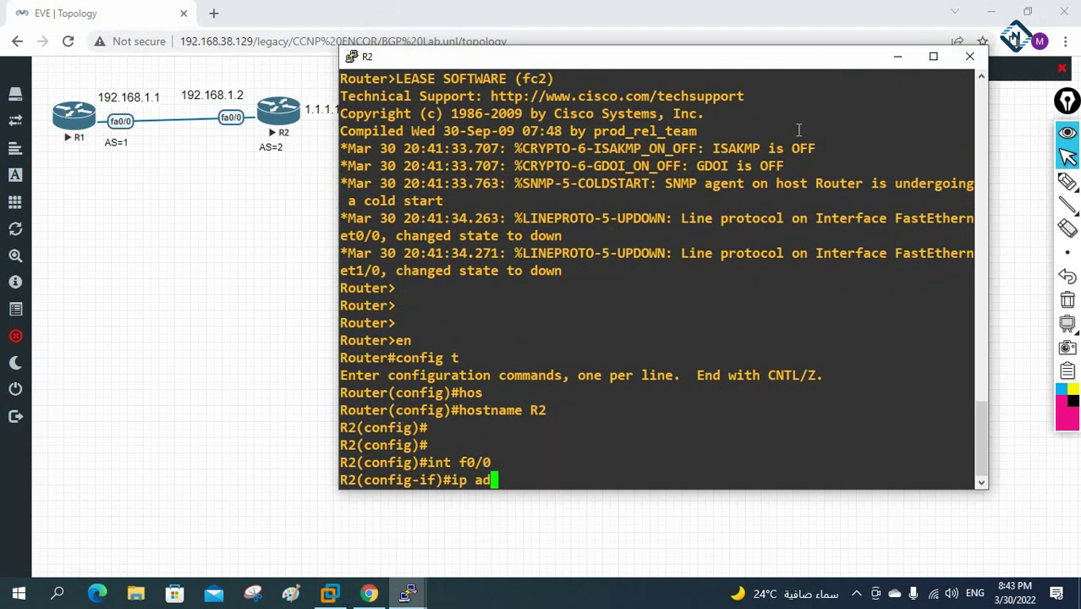
type("d 192.168")
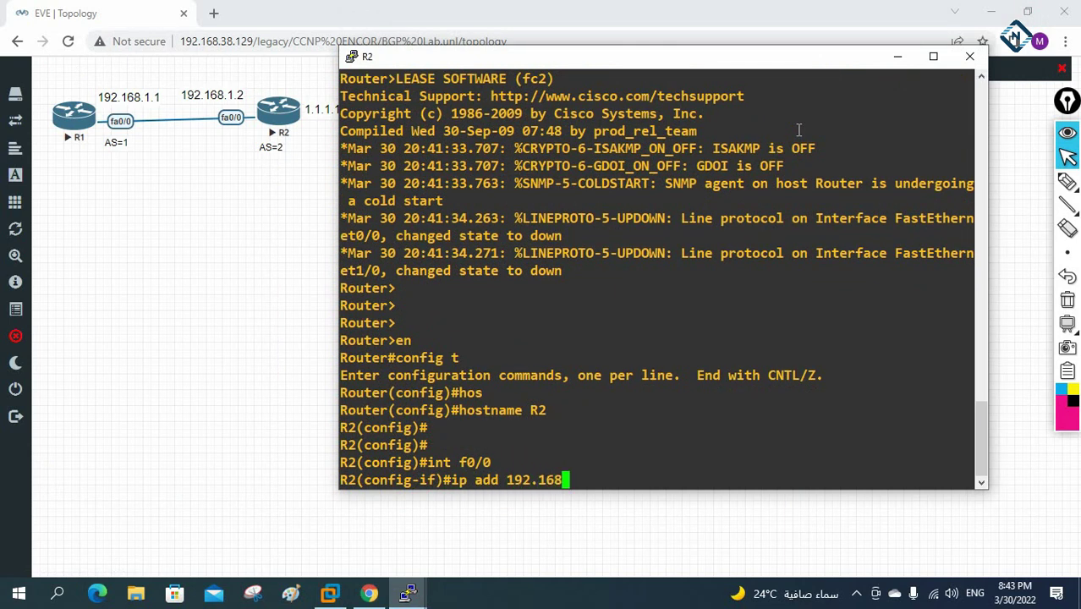
type(".1.2 255")
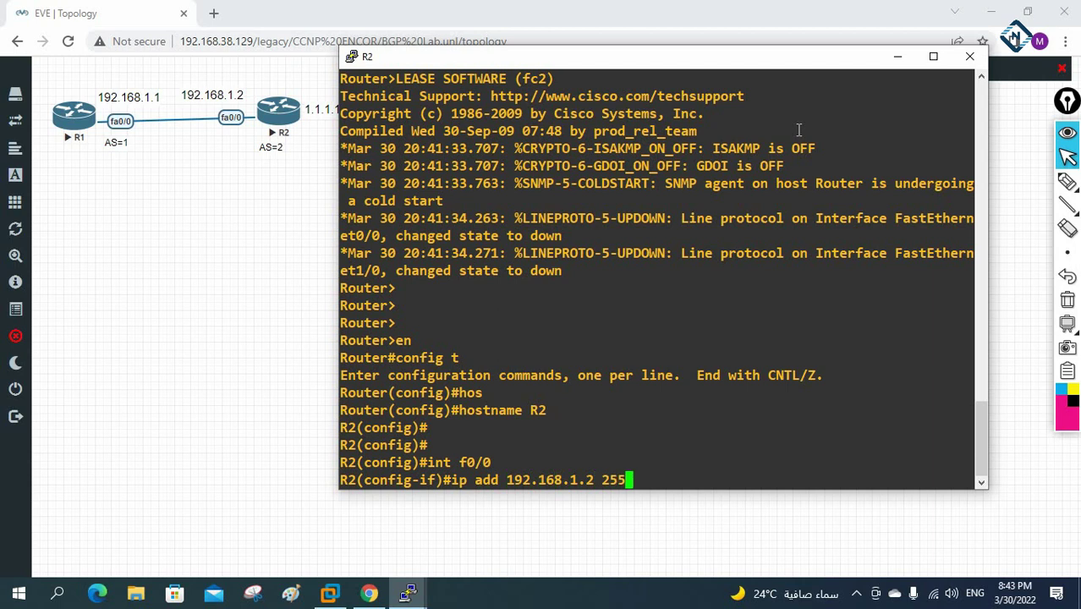
type(".255.255.0")
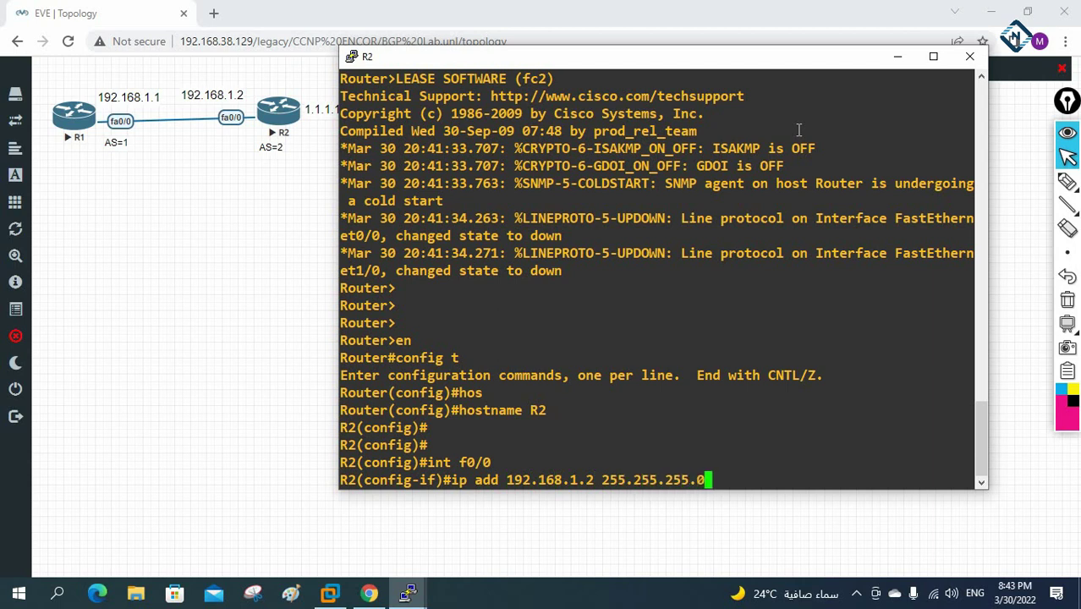
key("Return")
type("no sh")
key("Return")
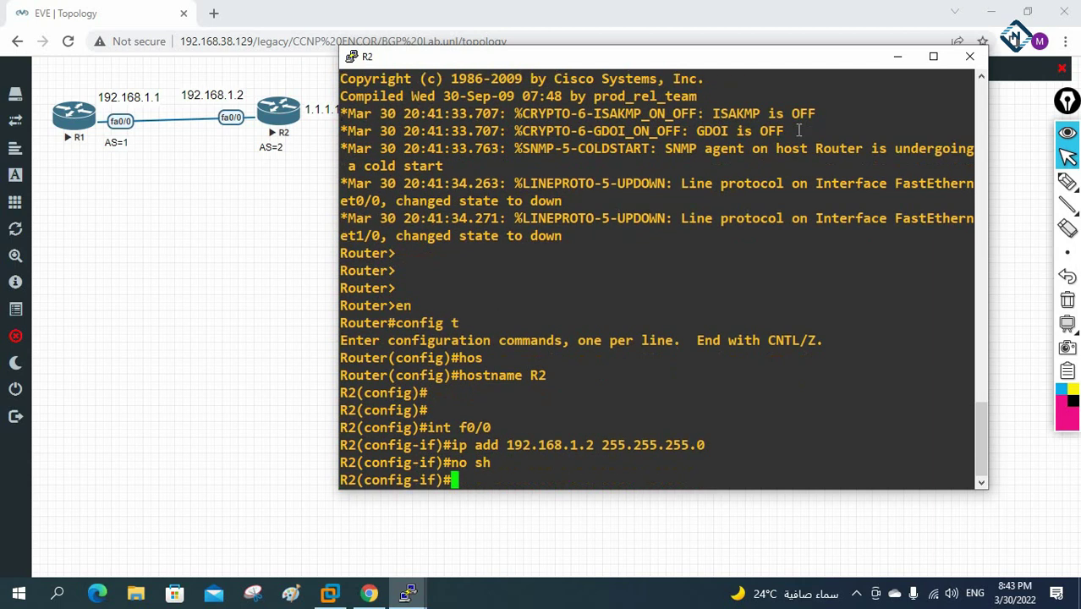
Step: Create loopback interface 0 on R2 and assign it IP address 1.1.1.1 with mask 255.0.0.0
type("int lo 0")
key("Return")
key("Return")
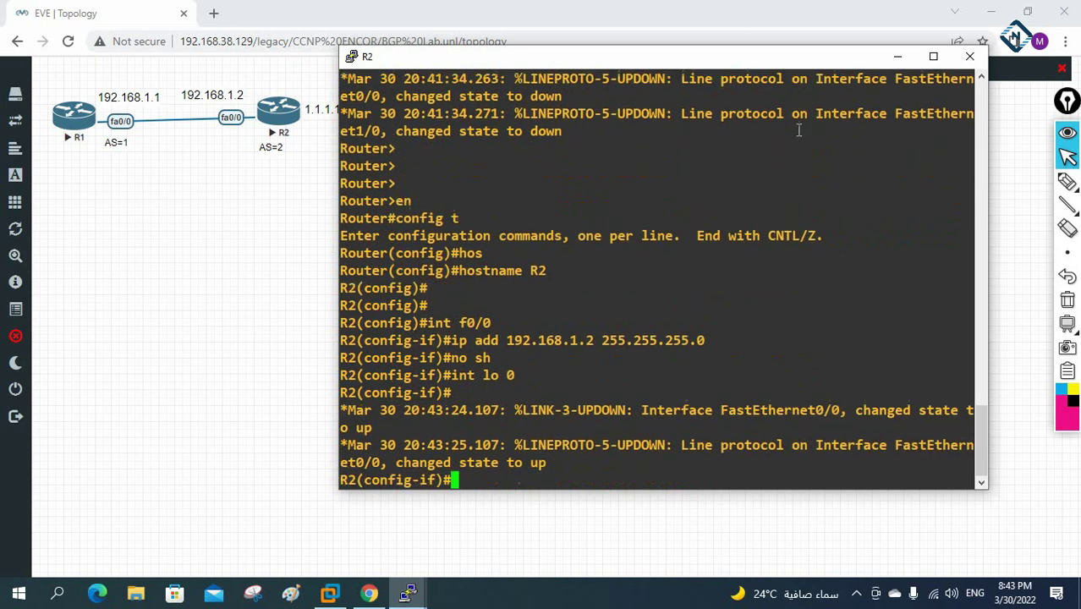
key("Return")
type("ip 1.1.1")
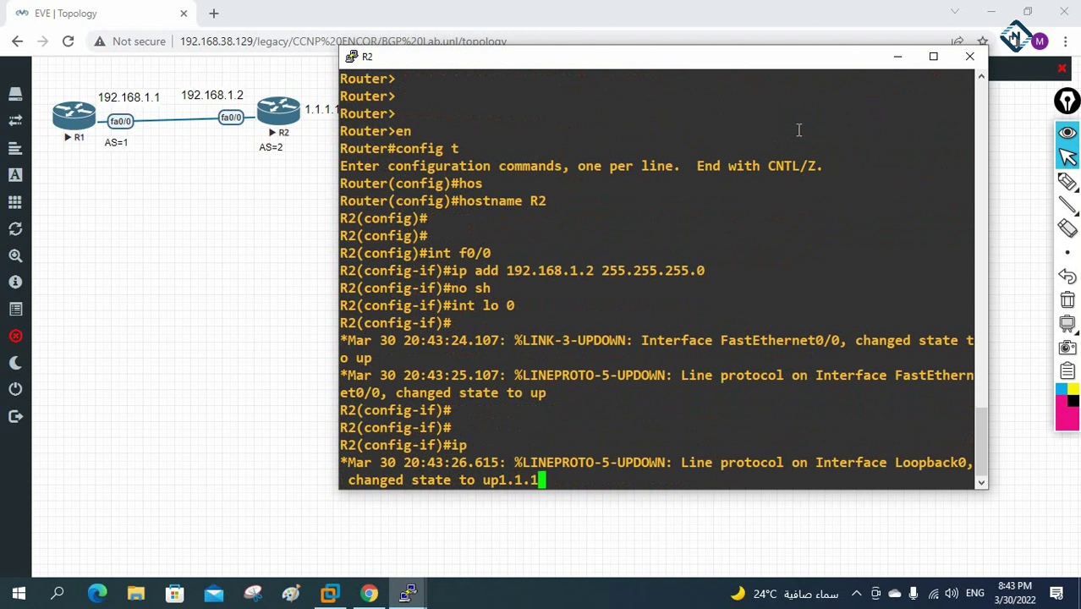
key("Return")
key("Up")
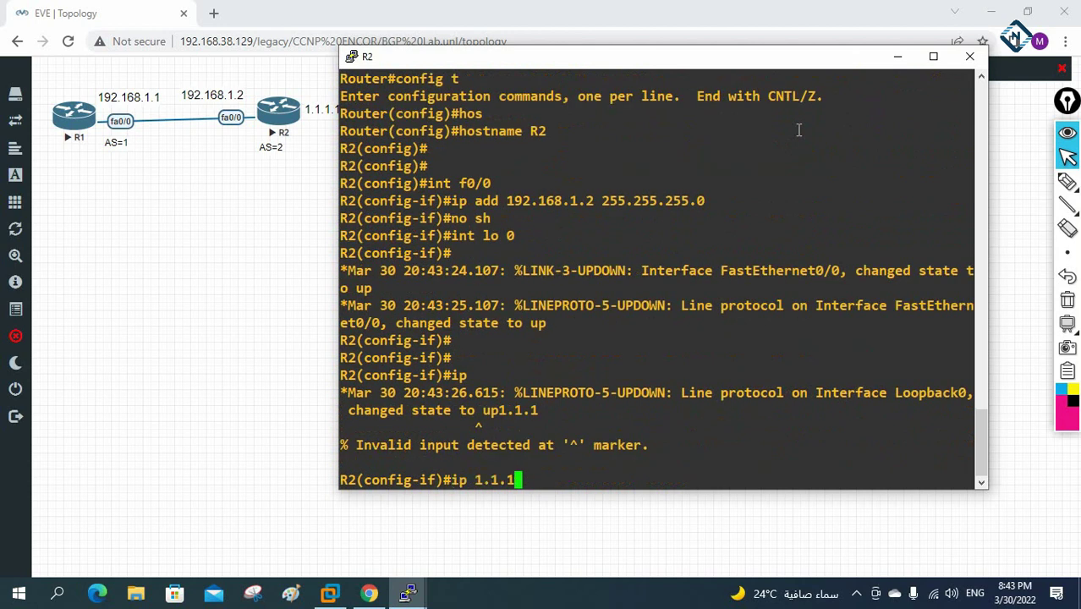
type(".1 255.")
type("0.0.0")
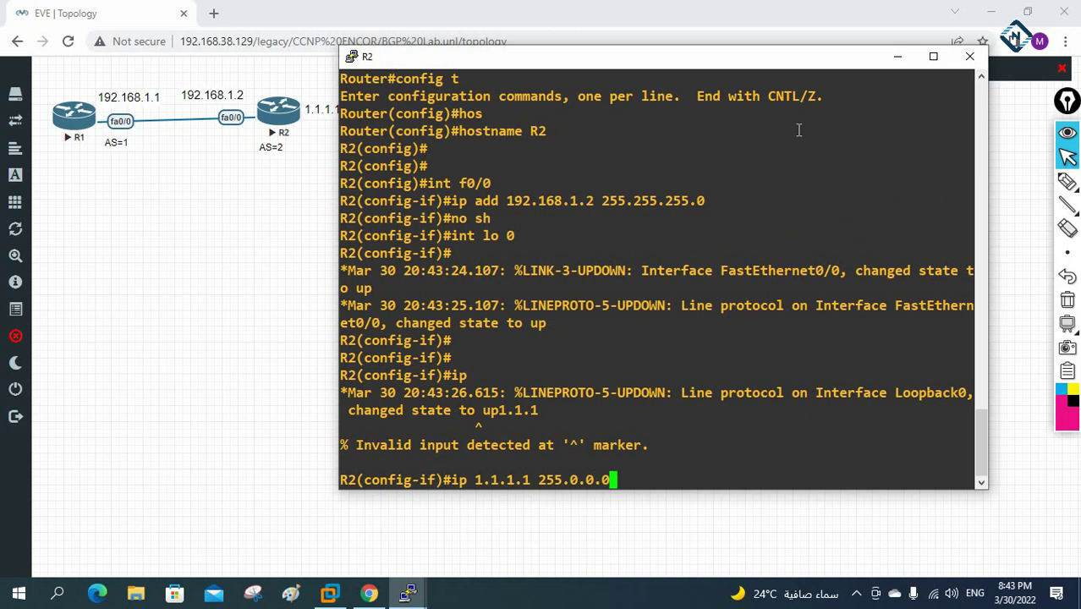
key("Return")
type("ip add 1.1.1.1 255.0.0.0")
key("Return")
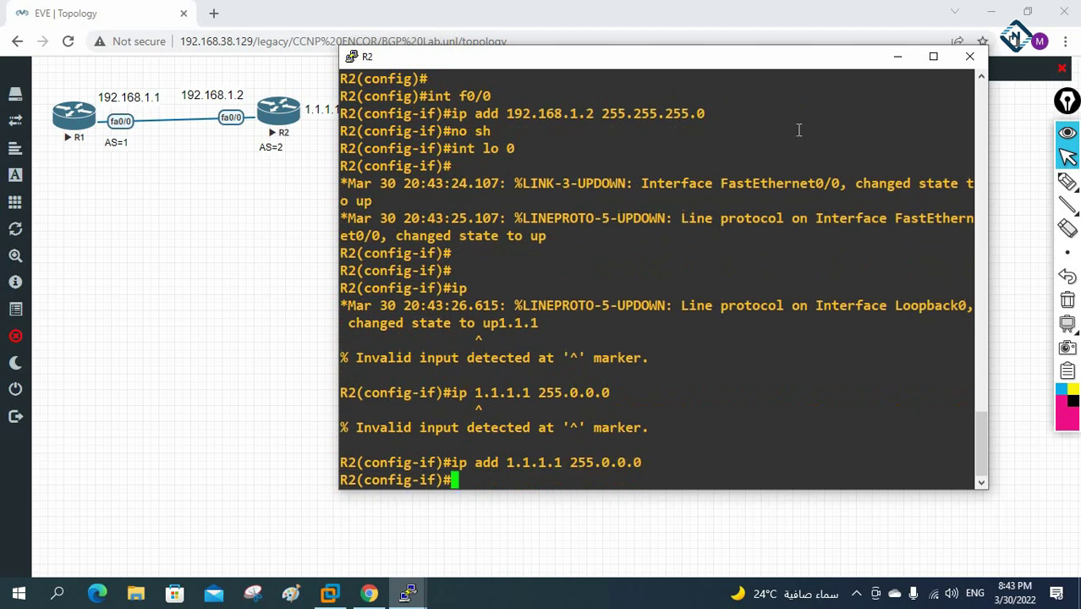
Step: Leave configuration mode and check R2's interface addresses with sh ip int br, highlighting the Loopback0 address
key("ctrl+z")
key("Return")
key("Return")
type("sh")
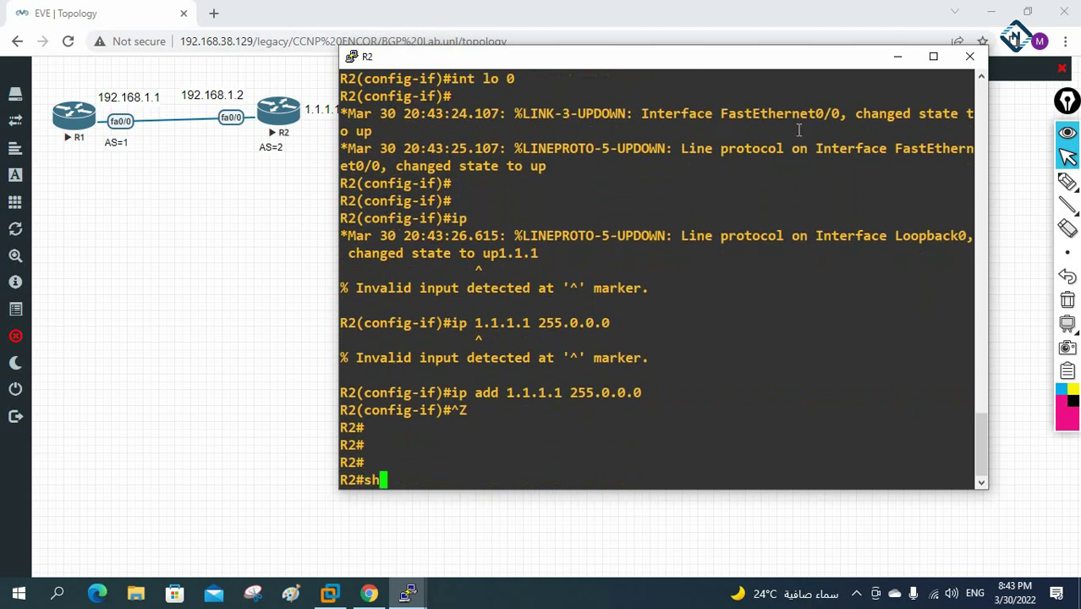
type(" ip int br")
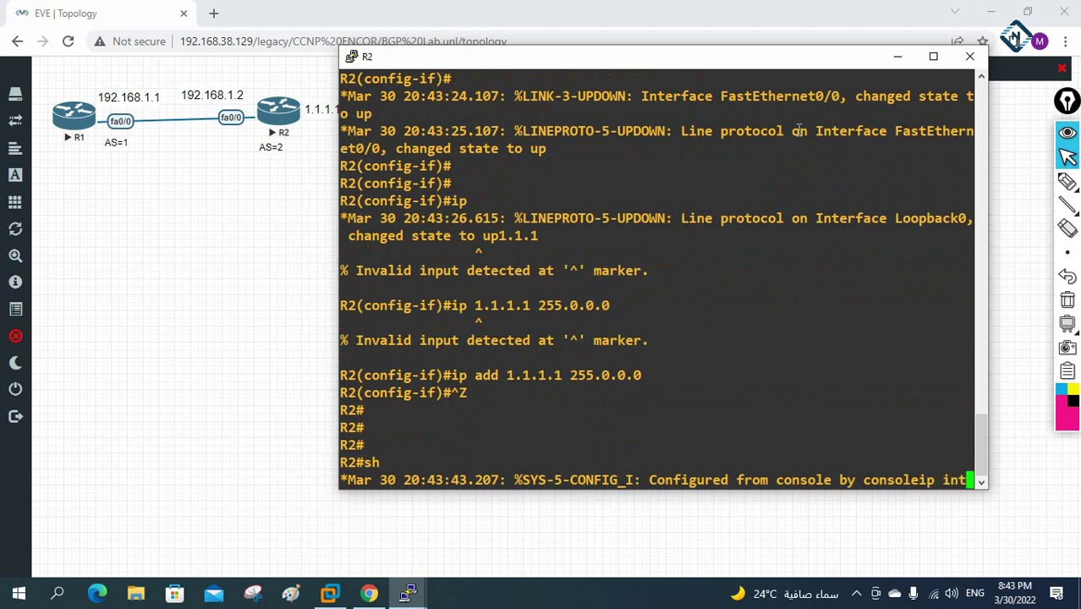
key("Return")
key("Return")
key("Return")
key("Return")
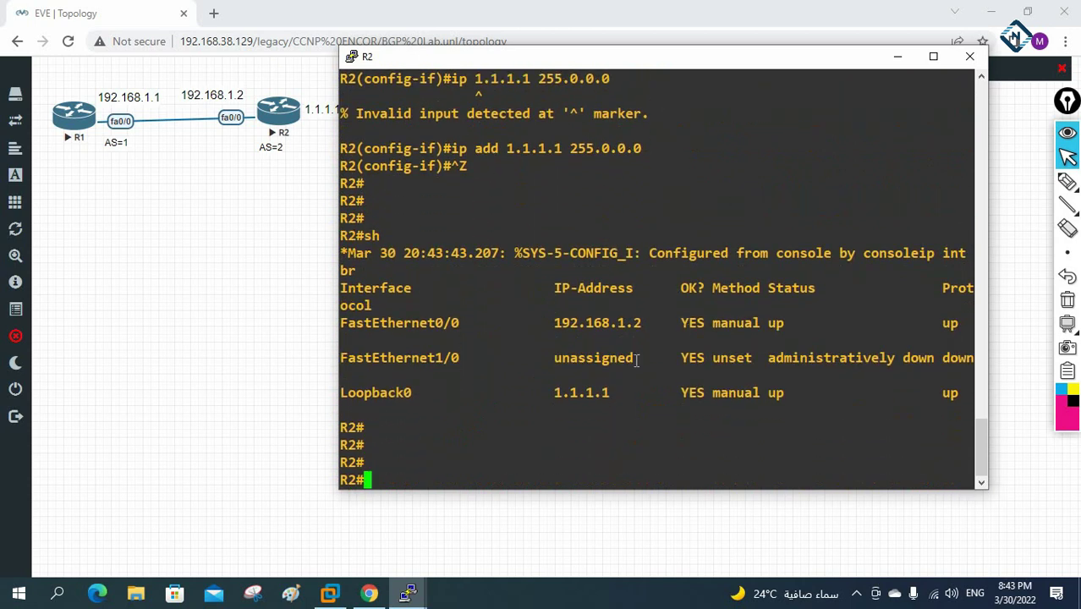
left_click_drag(640, 392, 551, 398)
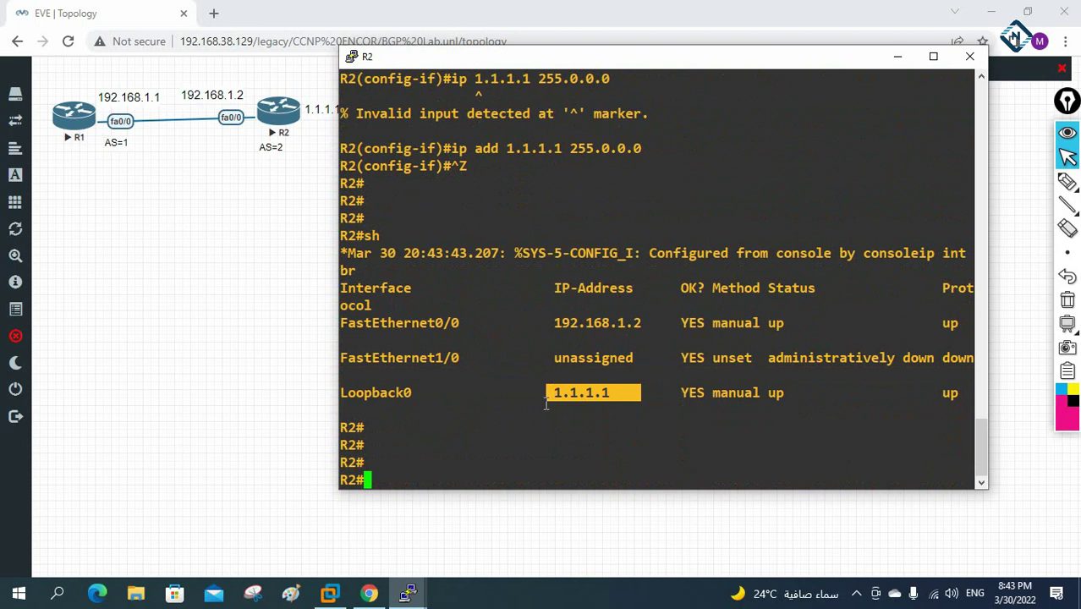
left_click(551, 401)
left_click_drag(622, 394, 550, 392)
Step: Return to global configuration mode on R2 and start the BGP process with autonomous system number 2 (router bgp 2)
type("config t")
key("Return")
type("rou")
key("Tab")
type("r")
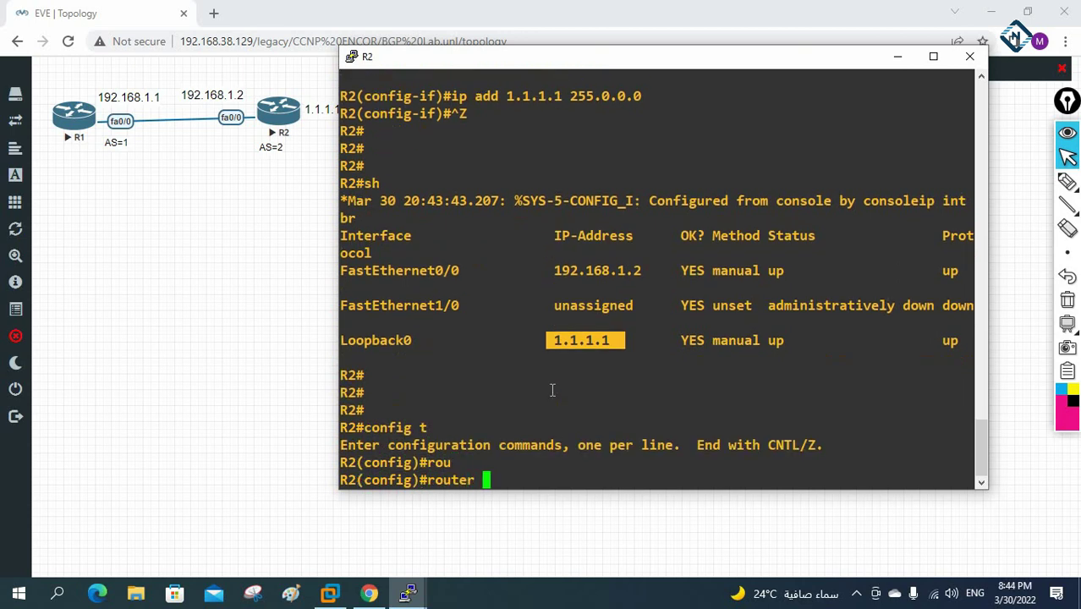
key("Tab")
type("bgp")
key("Tab")
type("2")
key("Return")
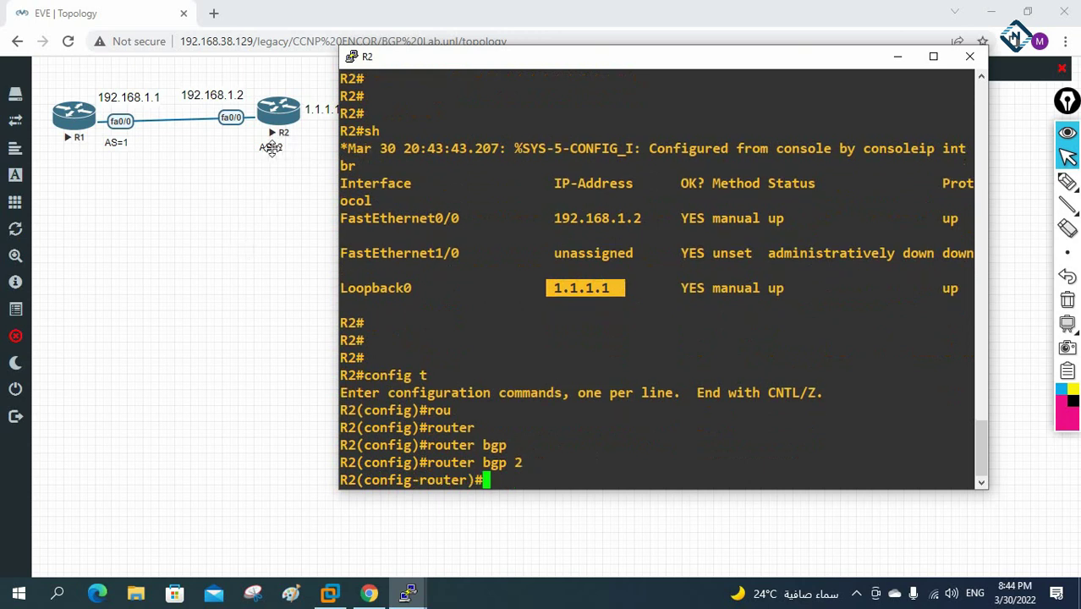
Step: Define 192.168.1.1 as R2's BGP neighbor in remote AS 1 (neighbor 192.168.1.1 remote-as 1)
type("ne")
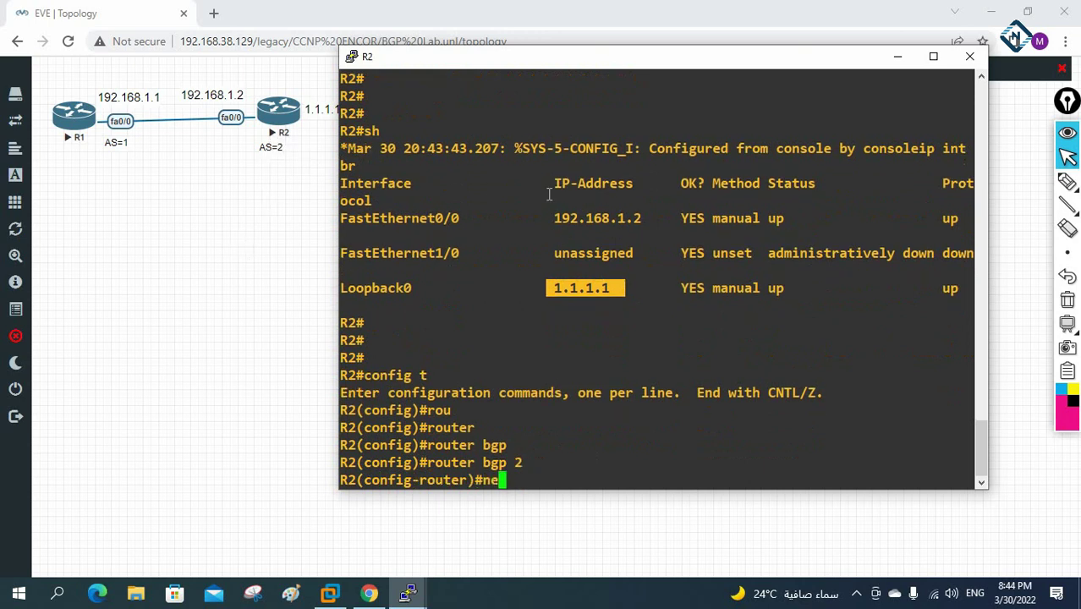
key("Tab")
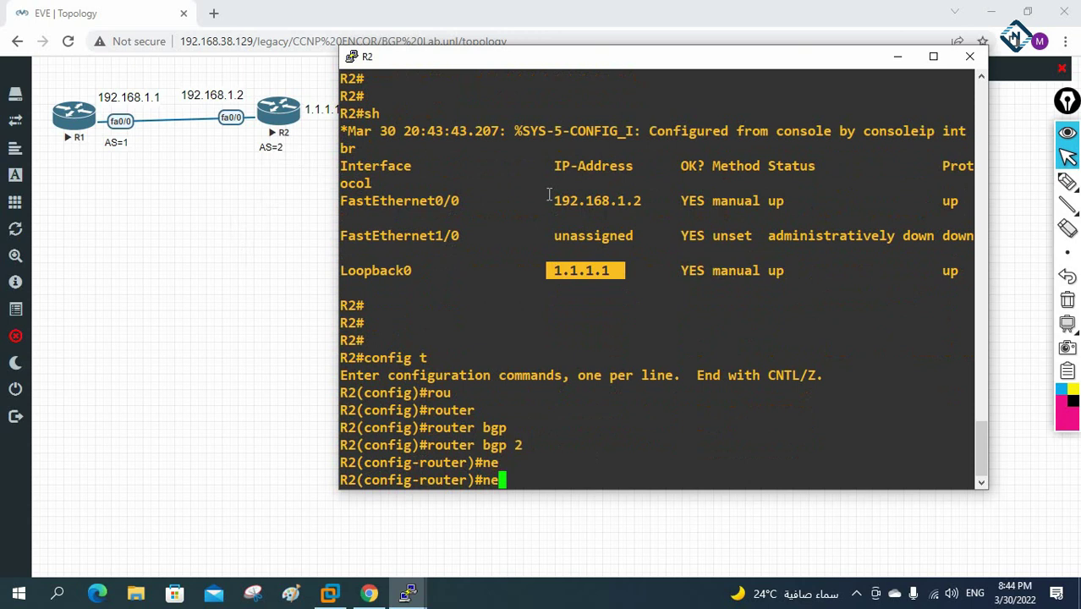
type("i")
key("Tab")
type("19")
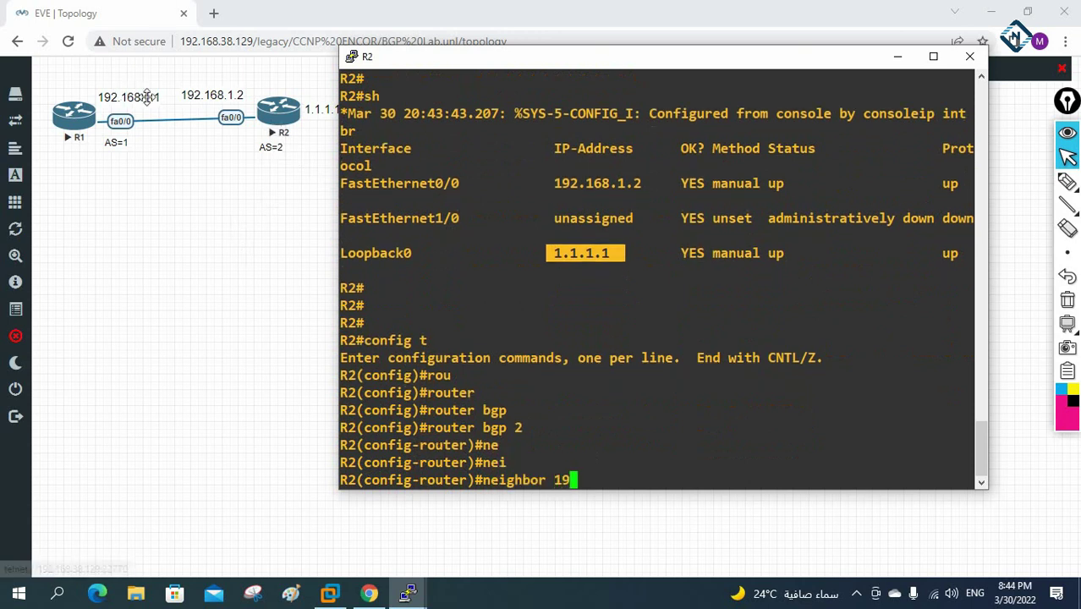
type("2")
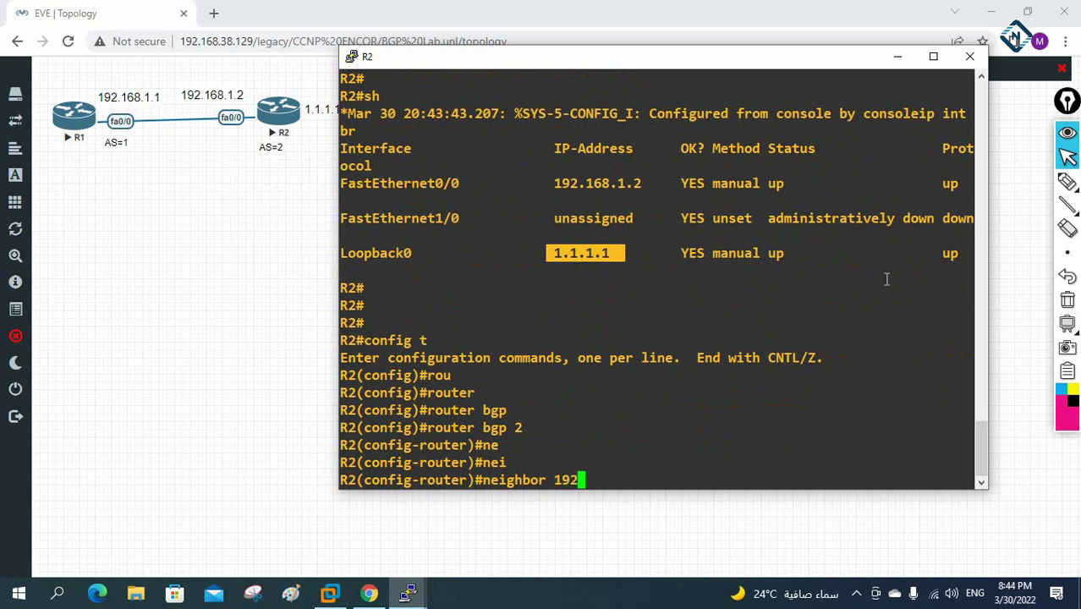
key("Tab")
type(".168.")
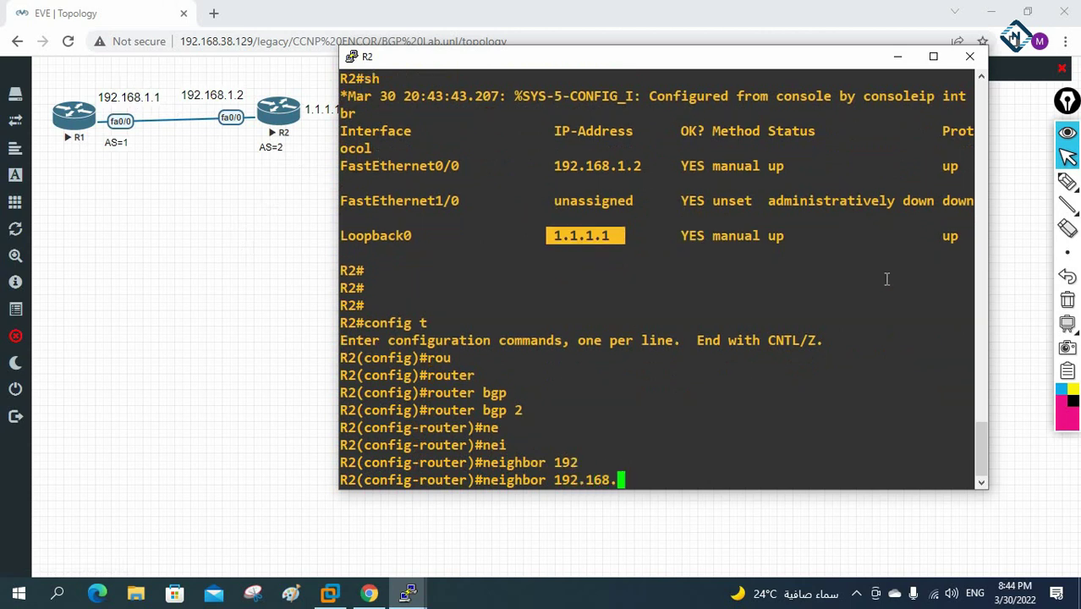
type("1.1 remote")
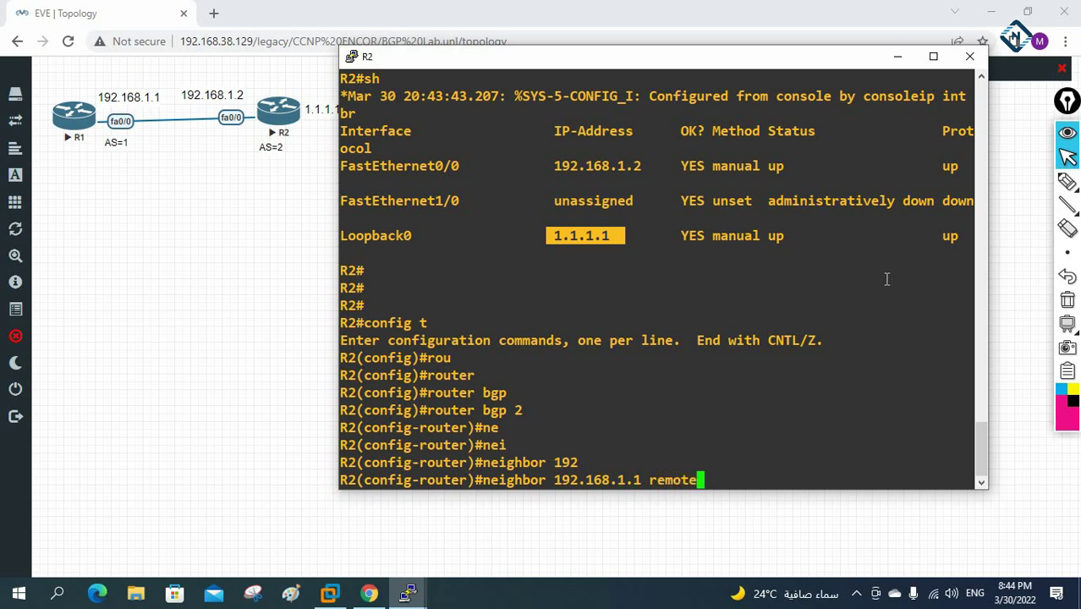
key("Tab")
type("1")
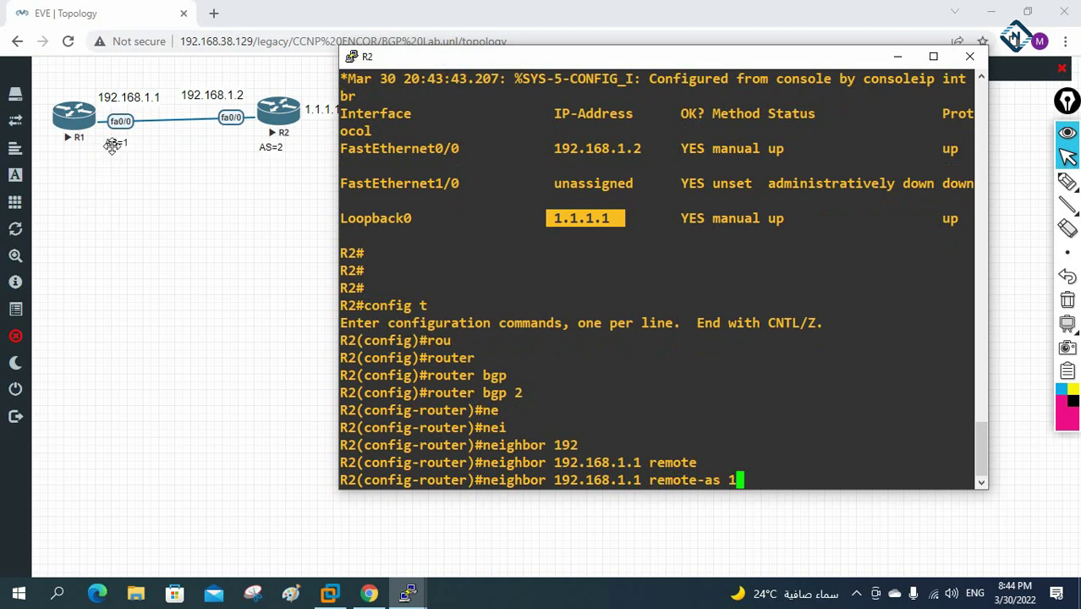
key("Return")
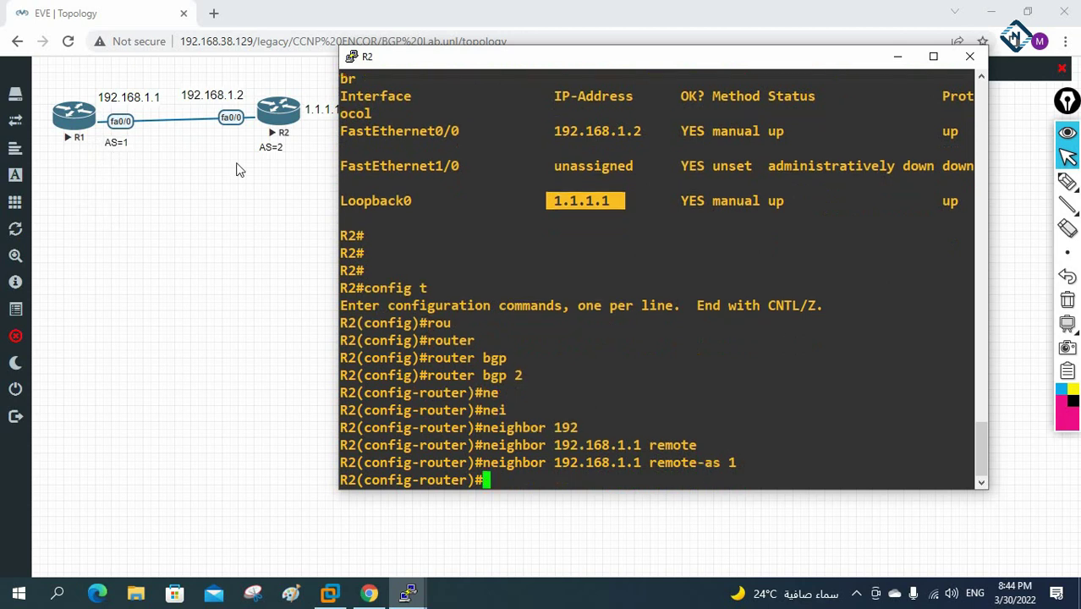
Step: Advertise network 1.0.0.0 with mask 255.0.0.0 in R2's BGP process and highlight the entered network command
type("netw")
key("Tab")
type("1.0.0.0")
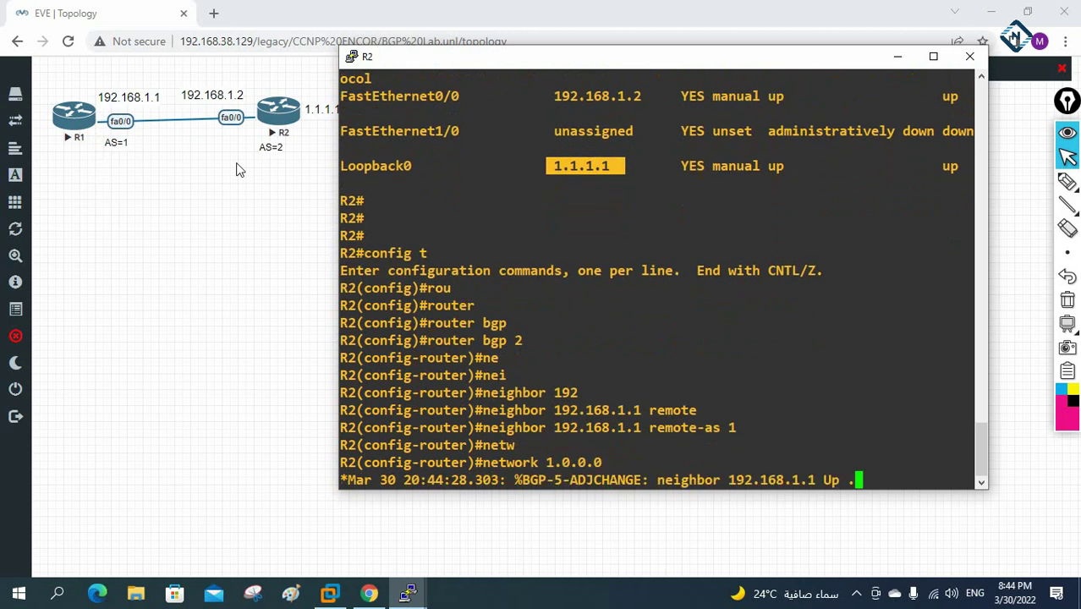
key("Return")
key("Up")
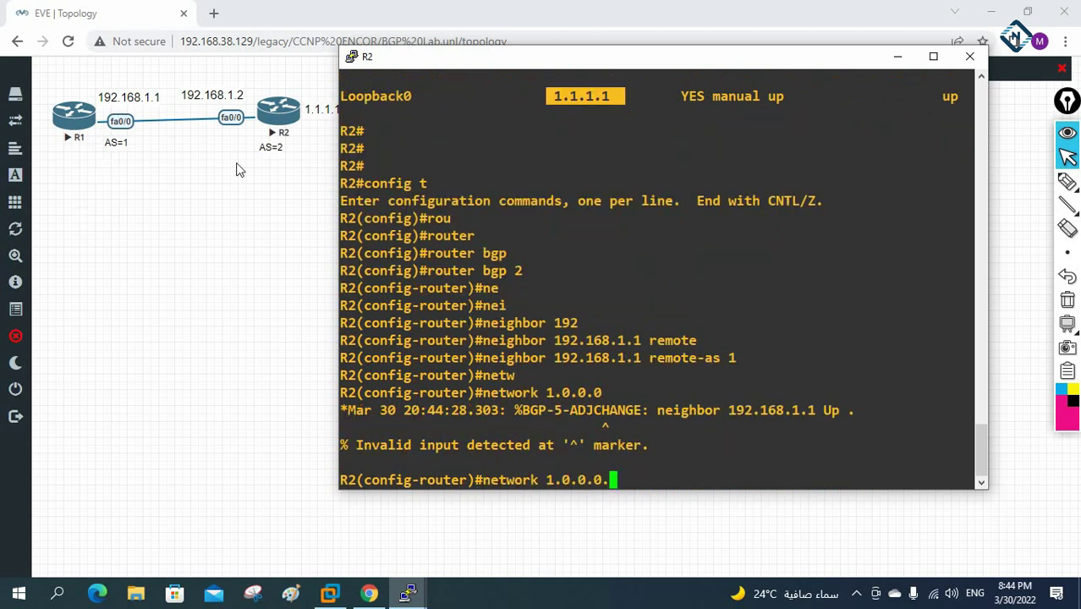
key("BackSpace")
type("25")
key("BackSpace")
key("BackSpace")
type("mask 255")
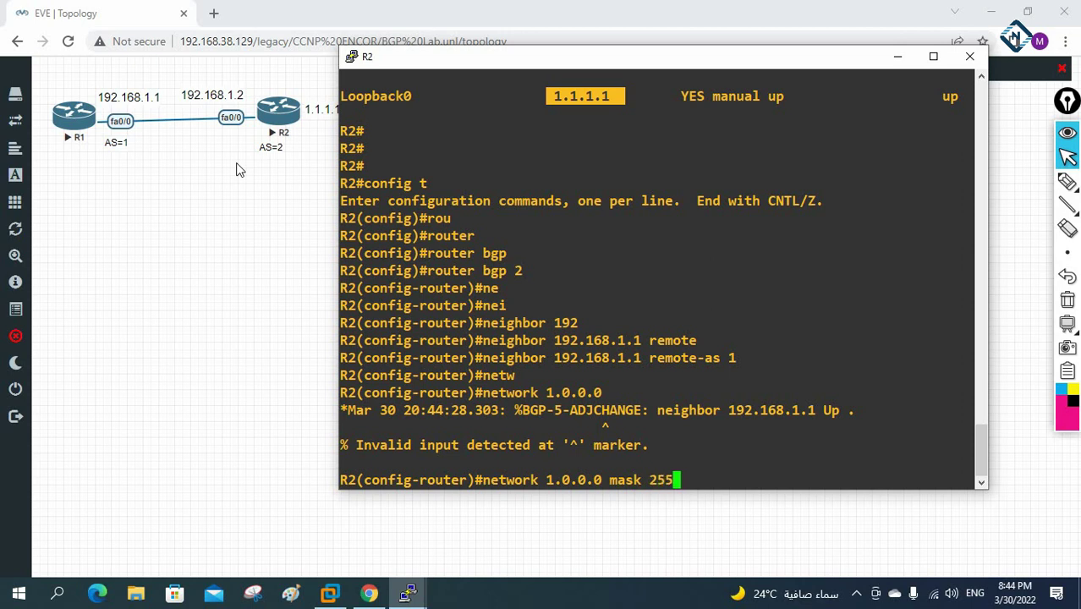
type(".0.0.0")
key("Return")
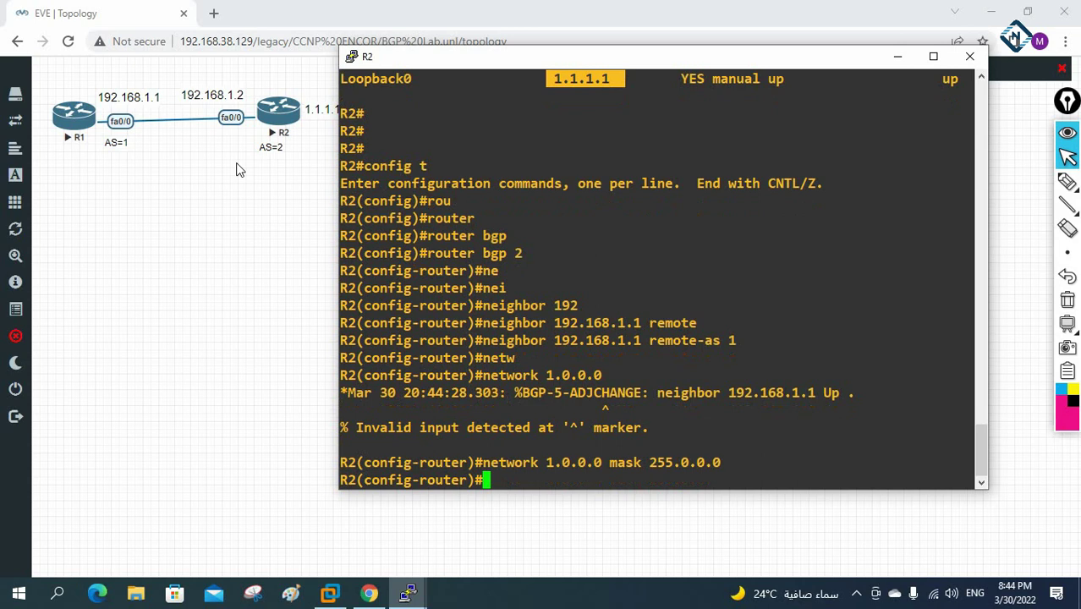
left_click_drag(741, 463, 483, 459)
mouse_move(46, 145)
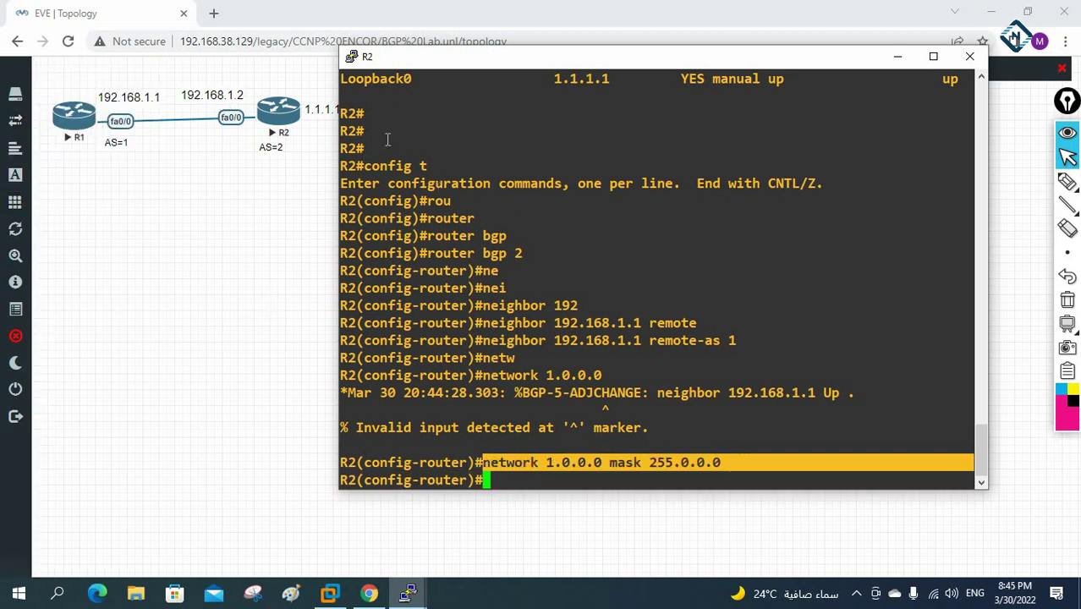
Step: Switch to R1's console and leave BGP configuration mode for the privileged prompt
left_click(407, 594)
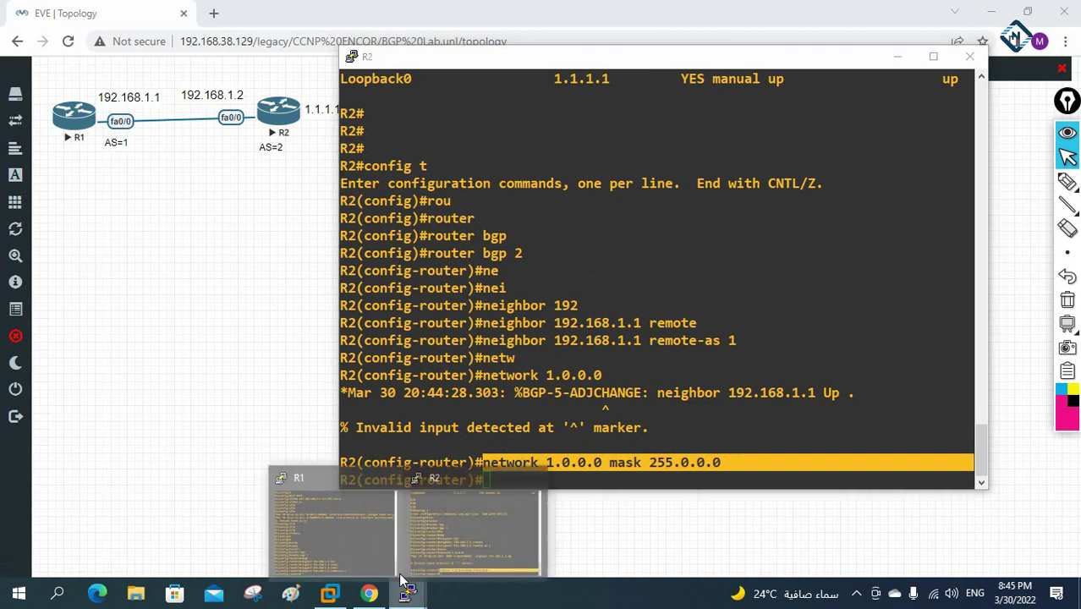
left_click(314, 499)
key("ctrl+z")
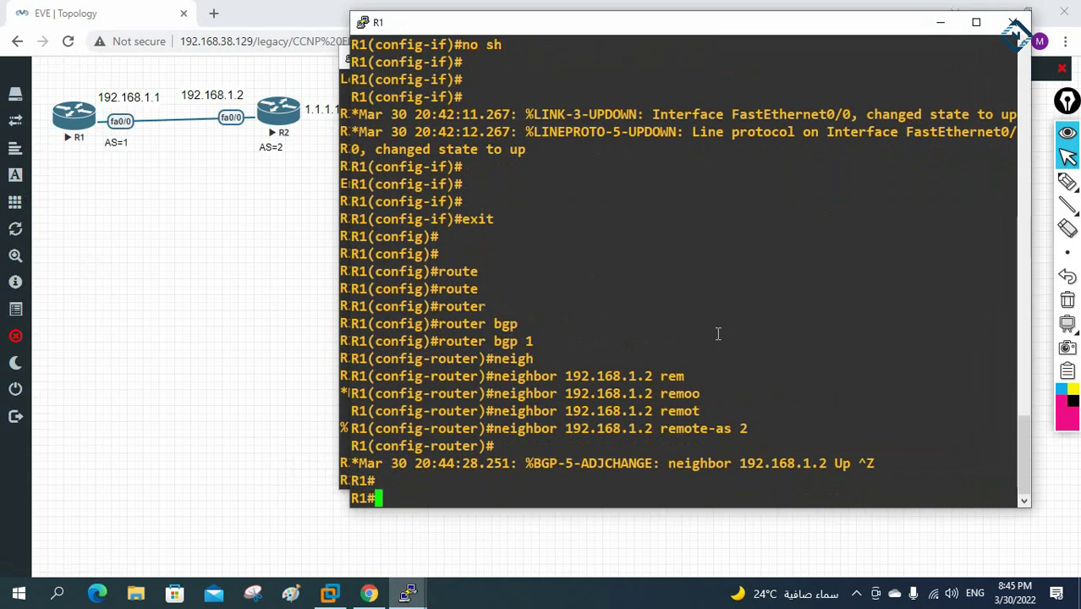
key("Return")
key("Return")
key("Return")
key("Return")
Step: Display R1's routing table with sh ip route
type("sh")
key("Return")
key("Return")
key("Return")
key("Return")
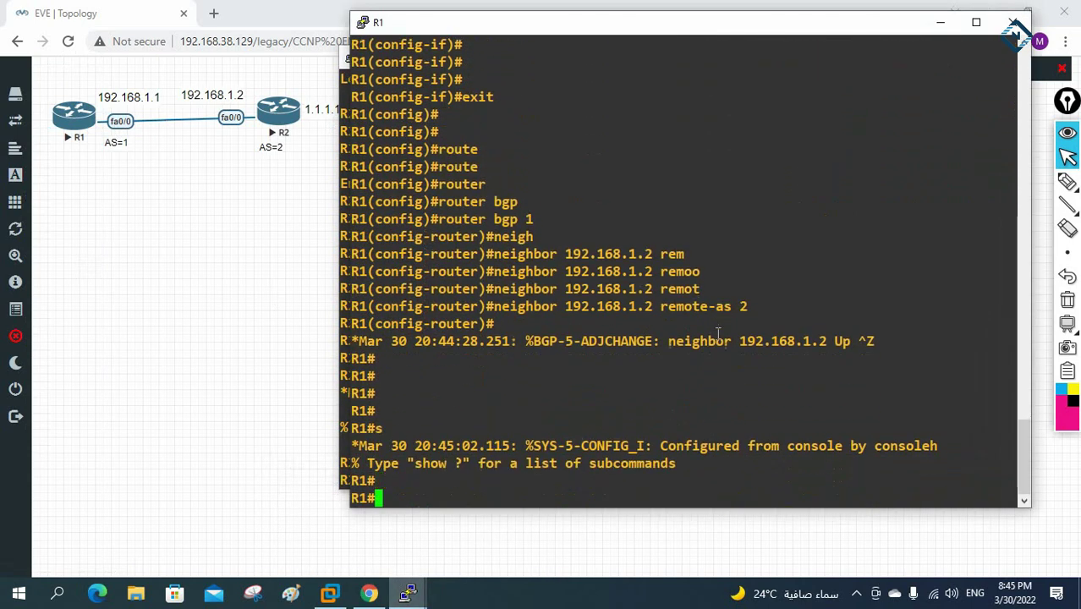
type("sh ip rou")
key("Tab")
key("Return")
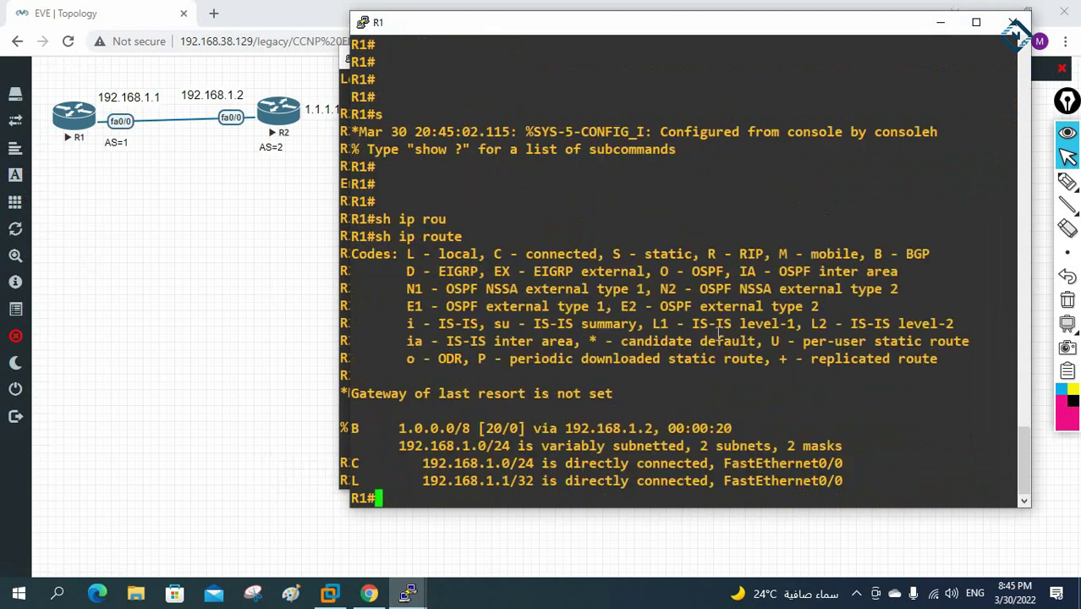
Step: Maximize the R1 console and highlight the BGP route to 1.0.0.0/8, including its administrative distance
left_click(976, 22)
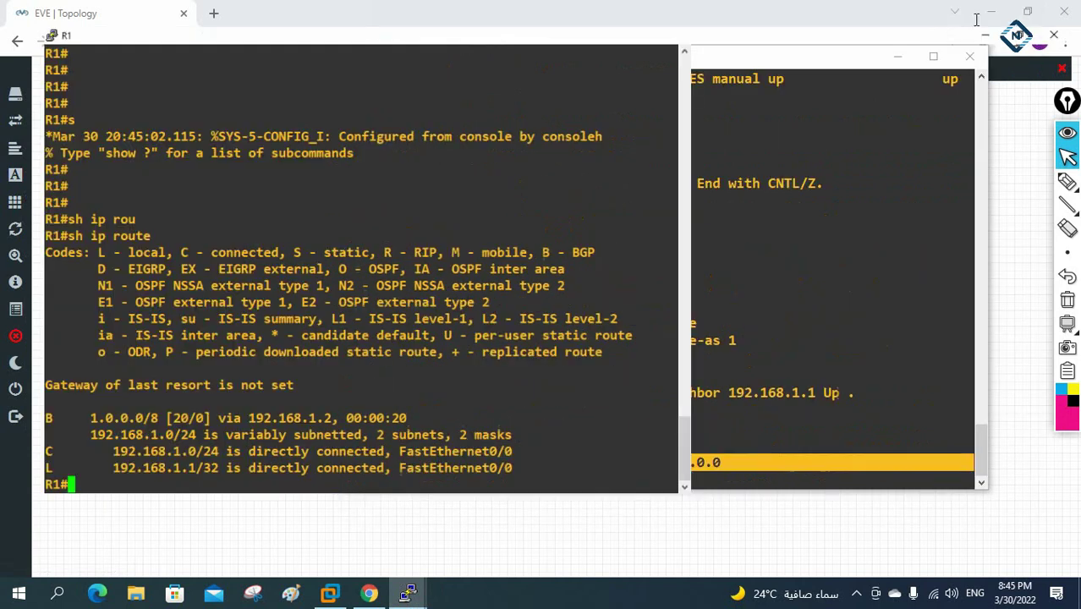
mouse_move(4, 498)
left_mouse_down()
mouse_move(203, 483)
mouse_move(412, 497)
left_mouse_up()
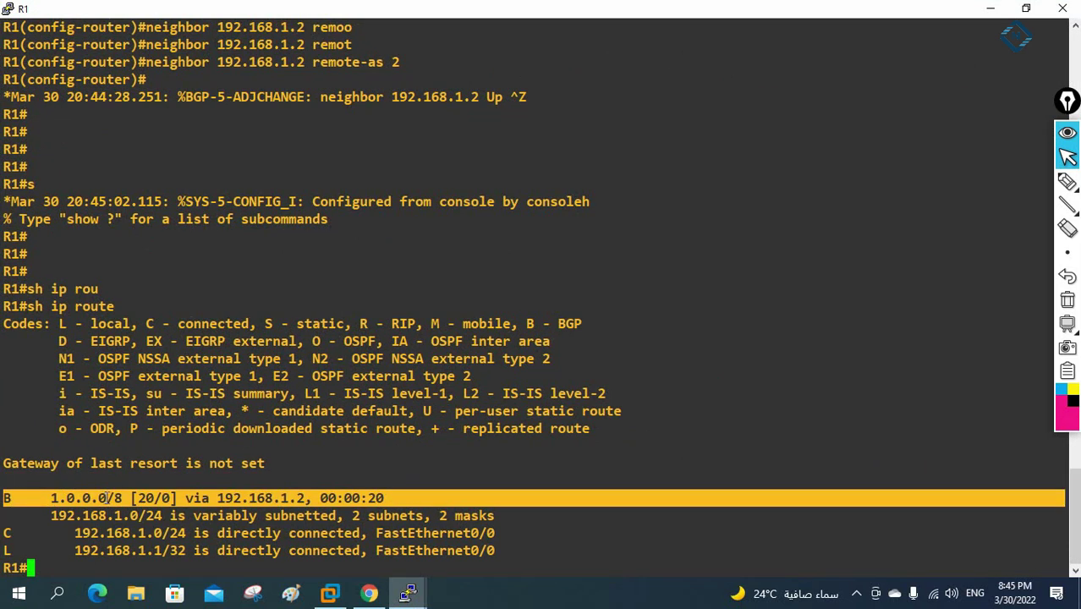
left_click_drag(161, 497, 134, 501)
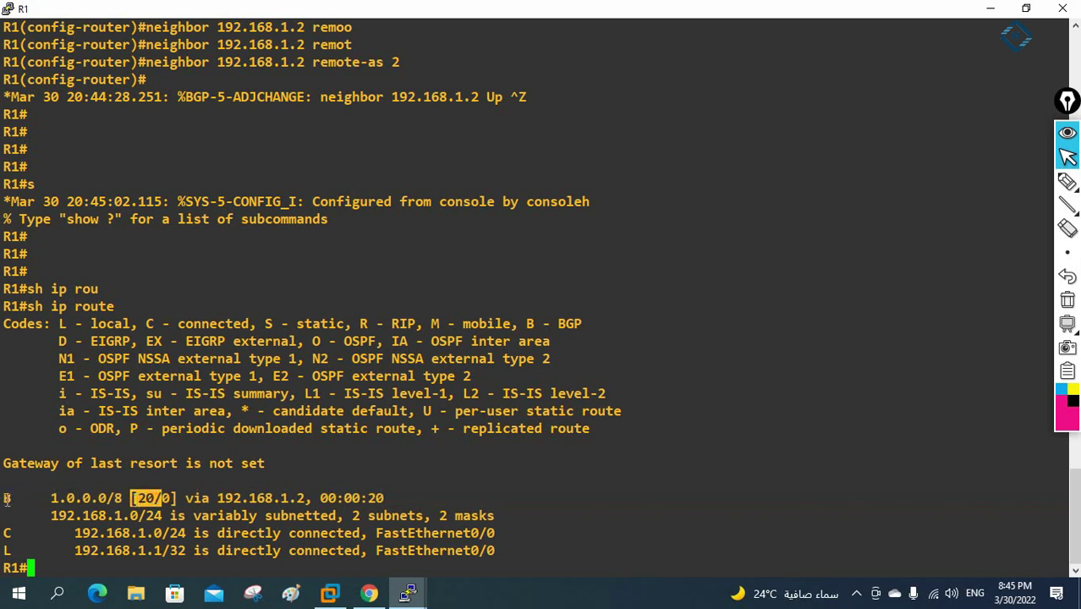
left_click_drag(7, 498, 52, 498)
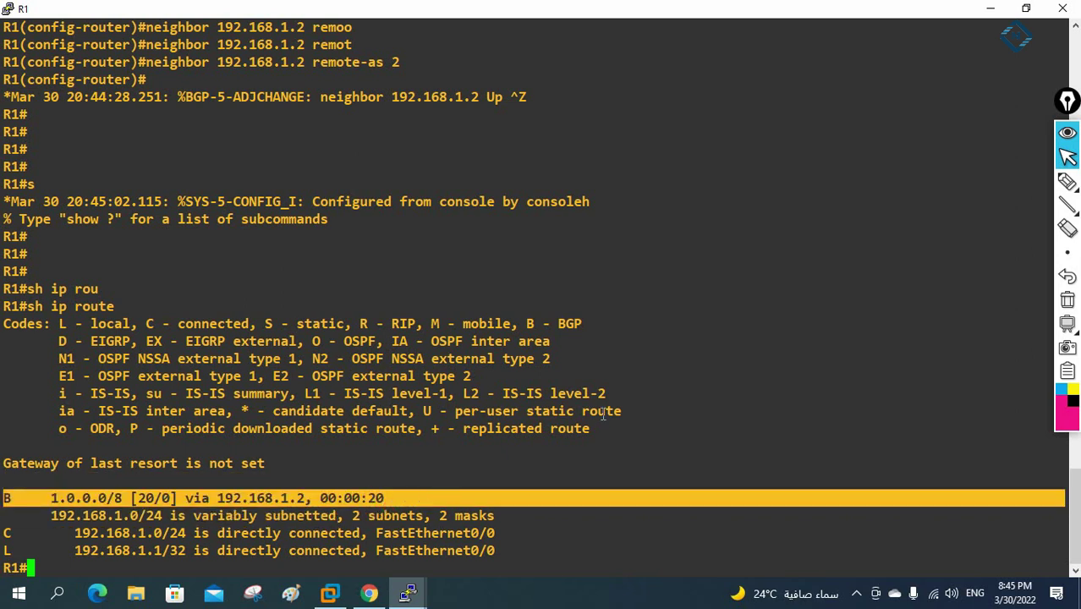
Step: Enter global configuration mode on R1 and begin an ip route command for a static route
type("config t")
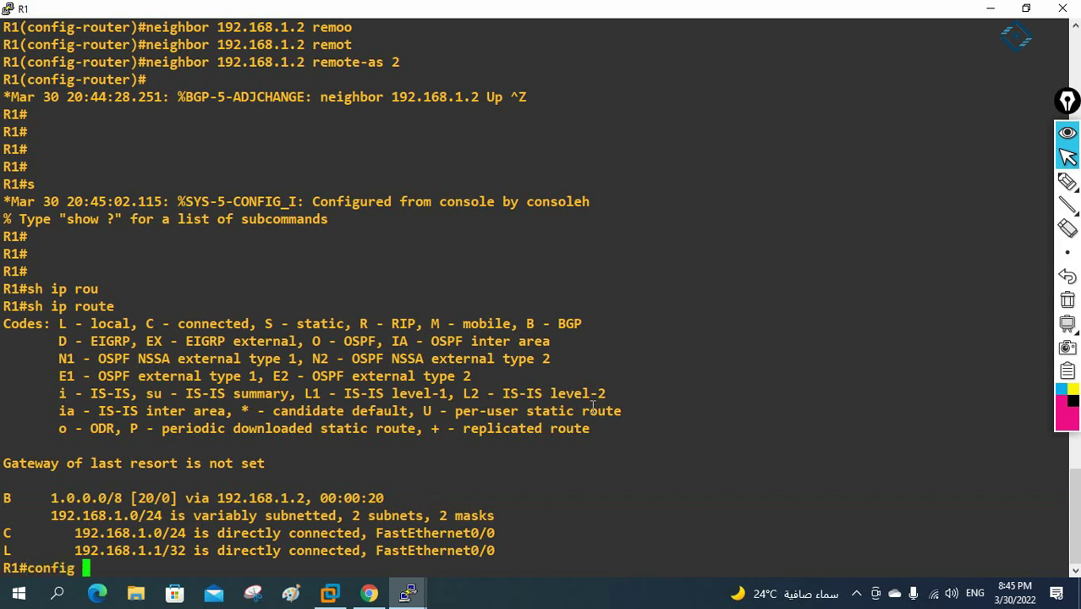
key("Return")
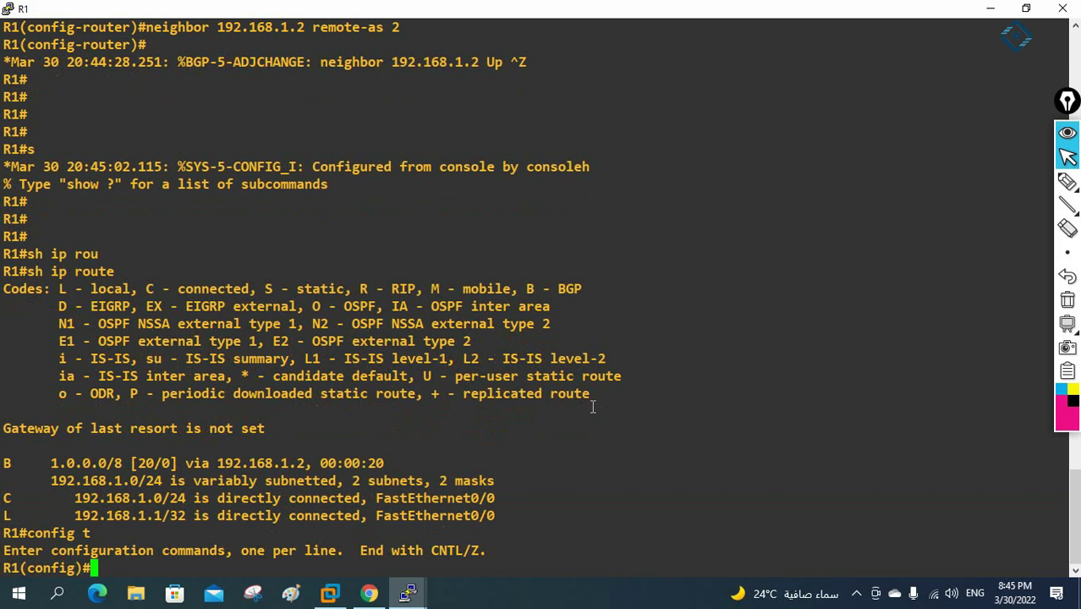
type("ip route")
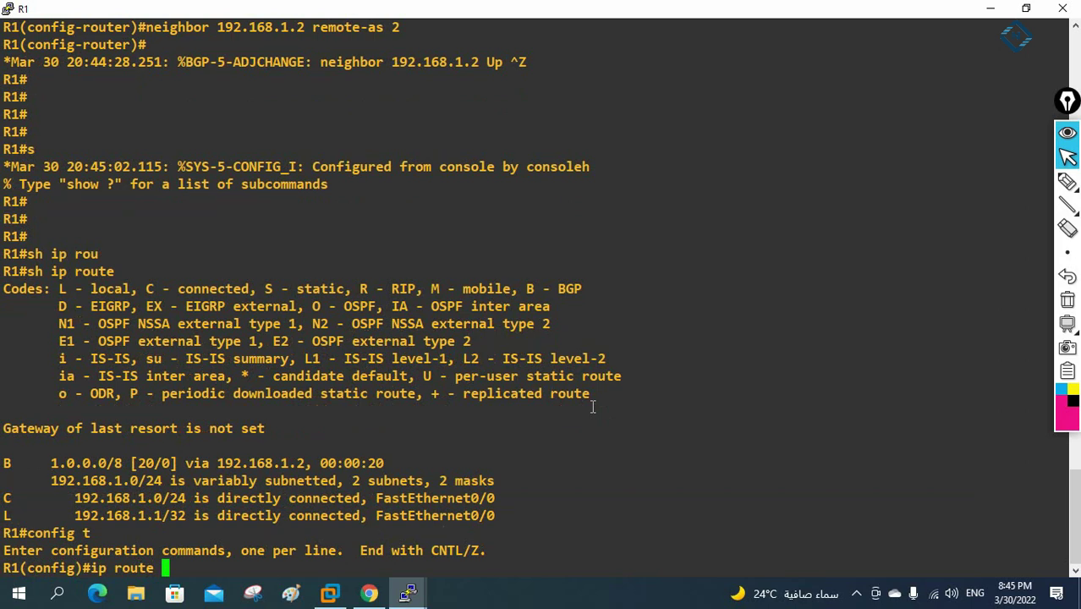
key("Tab")
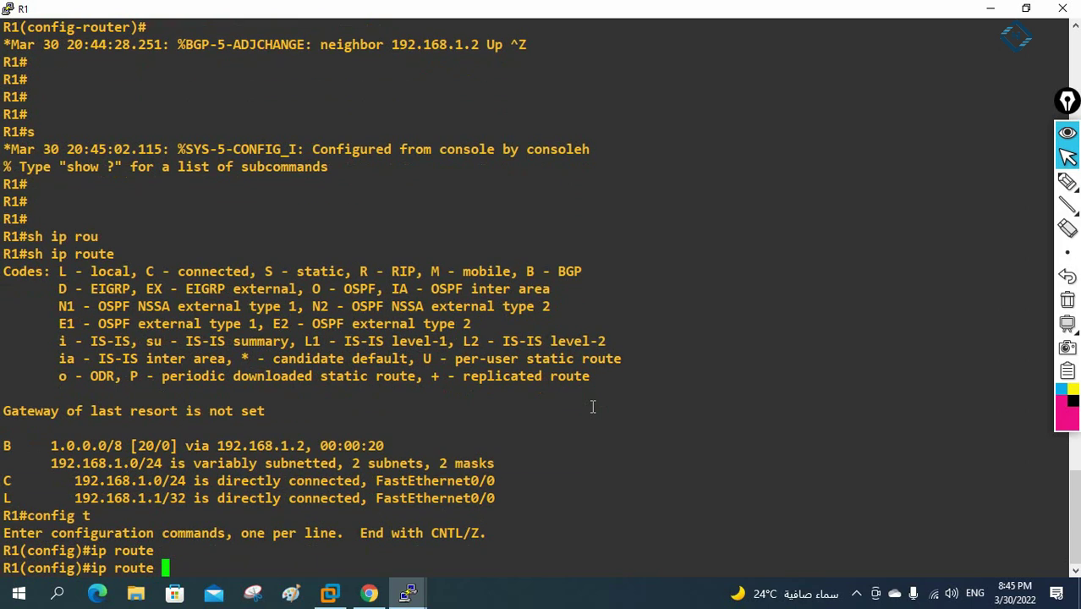
type("1.")
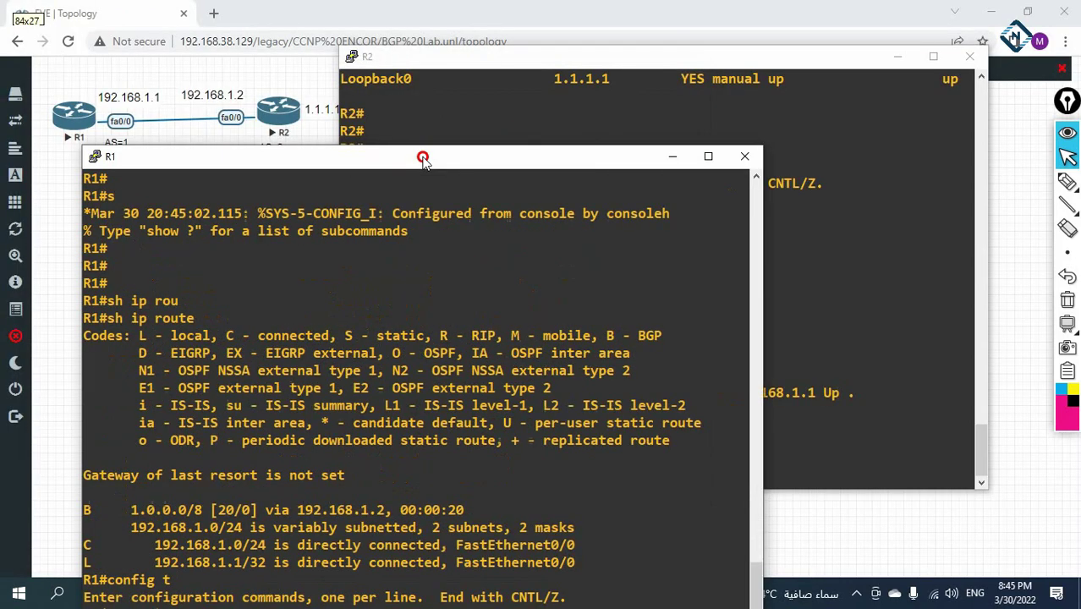
Step: Restore the R1 console to a smaller window, minimize R2's console and place R1's beside the topology diagram
double_click(342, 17)
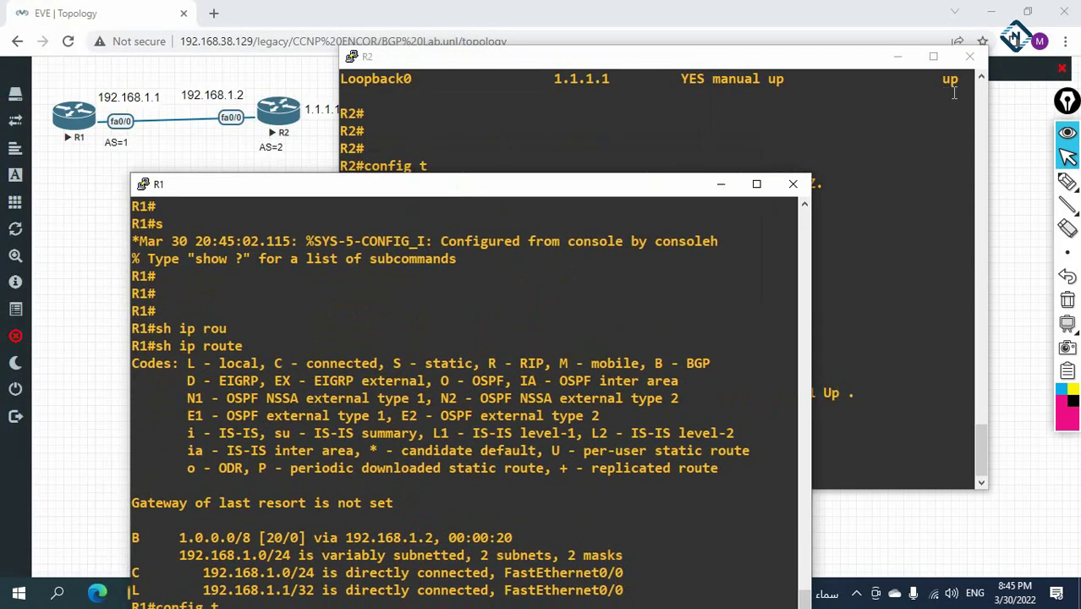
left_click(899, 57)
left_click_drag(358, 186, 589, 53)
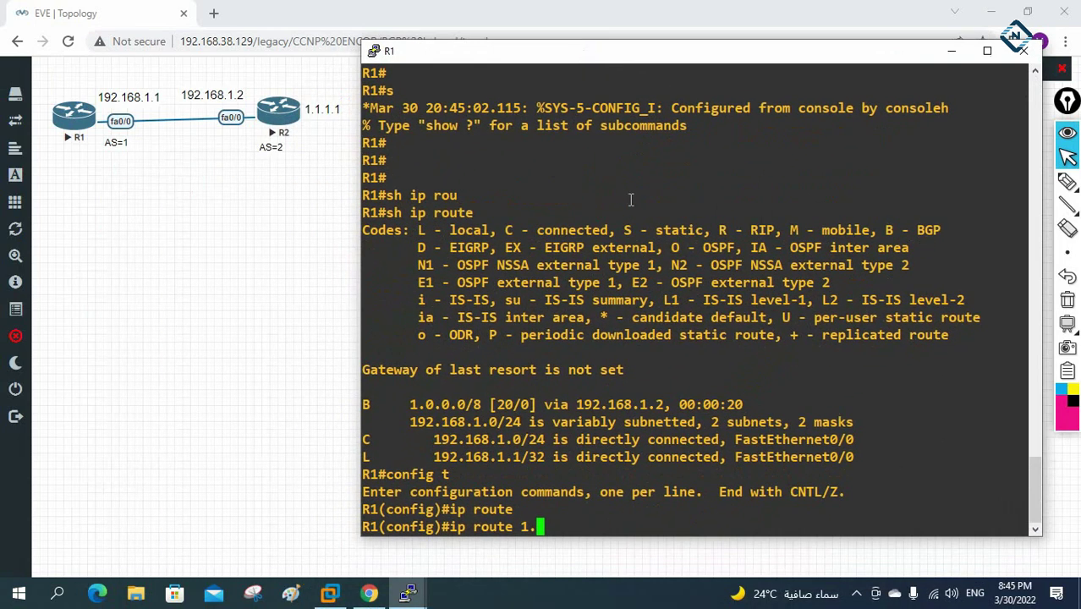
Step: Complete R1's static route to 1.0.0.0 255.0.0.0 via next hop 192.168.1.2 and leave configuration mode
type(".0.")
key("BackSpace")
key("BackSpace")
key("BackSpace")
type("0.0.0 255.0.0.0")
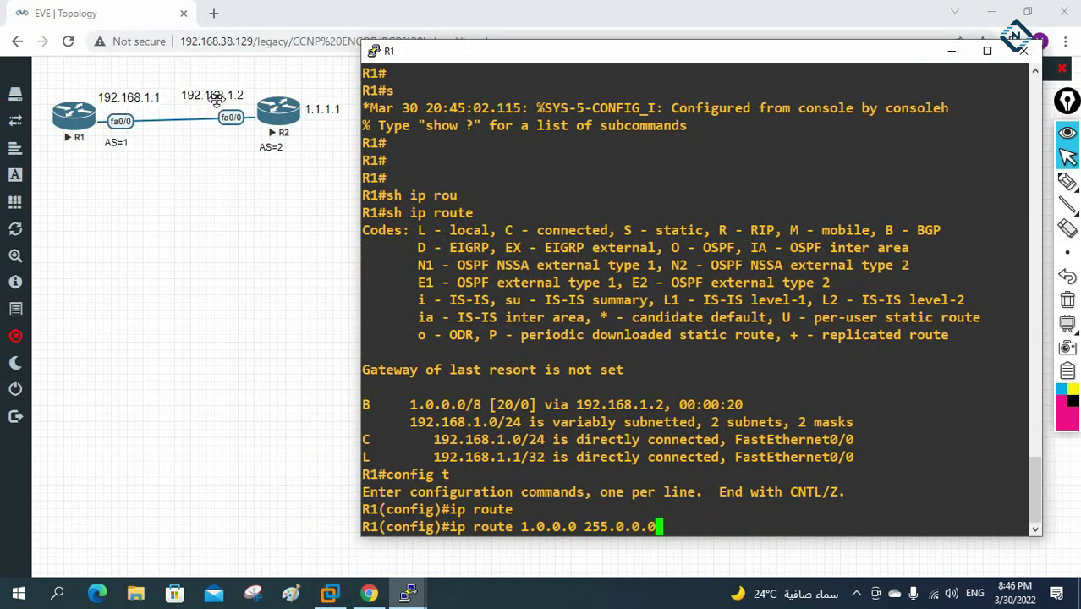
type(" 192.1")
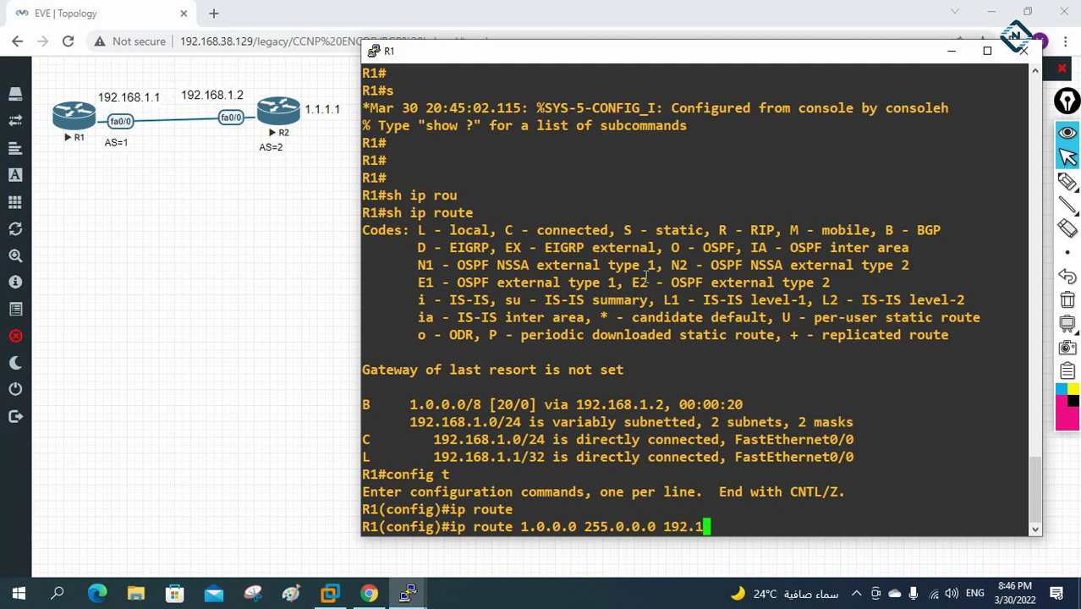
type("68.1.2")
key("Return")
key("ctrl+z")
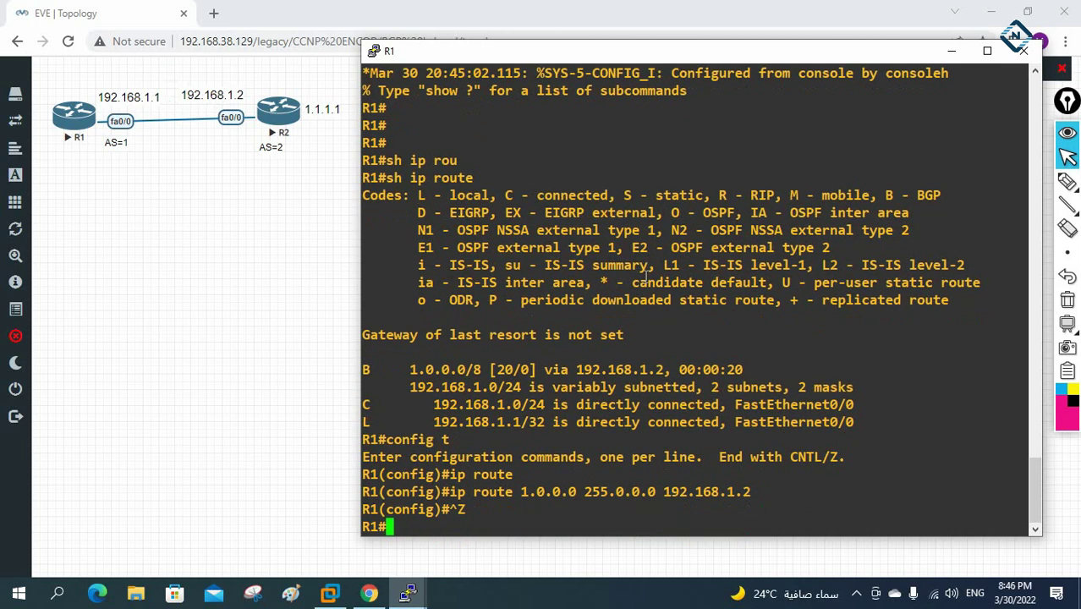
key("Return")
type("config t")
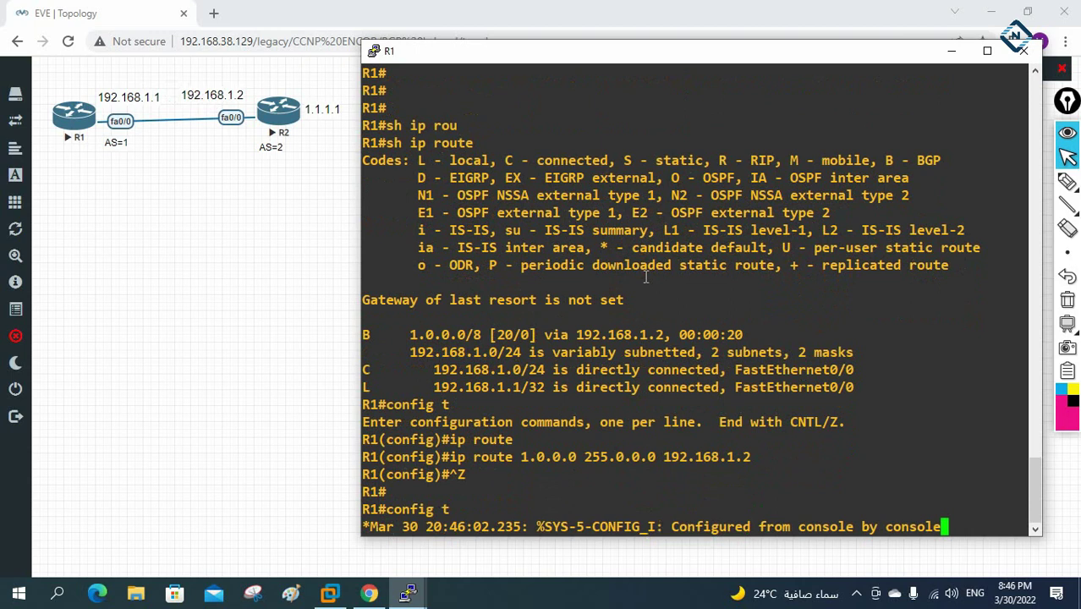
key("Return")
key("Return")
key("Return")
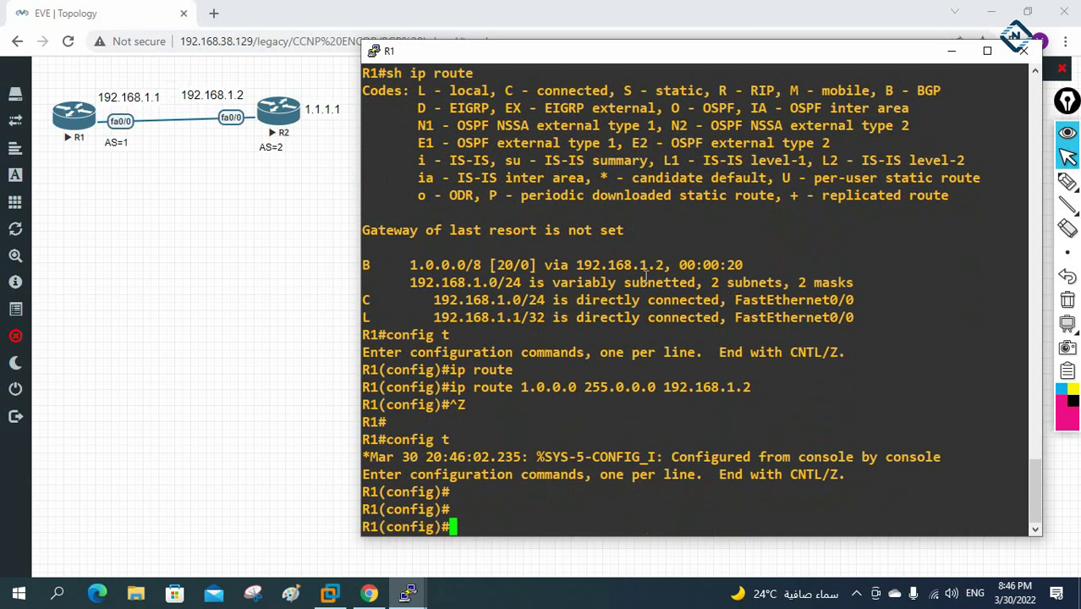
key("ctrl+z")
Step: Display R1's routing table again with sh ip route and highlight the administrative distance of the static route to 1.0.0.0/8
type("sh ip route")
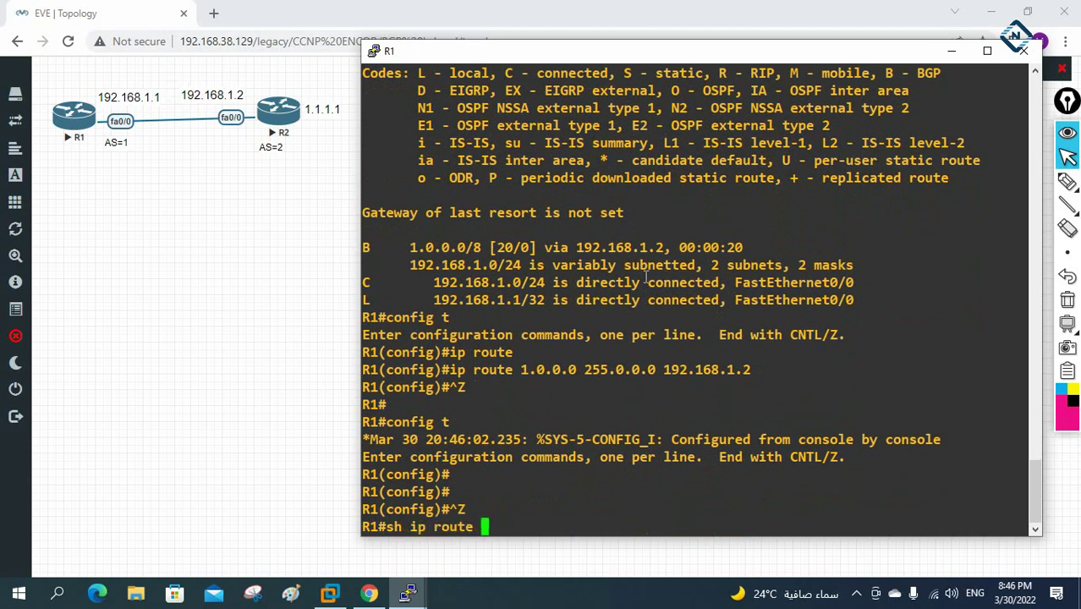
key("Return")
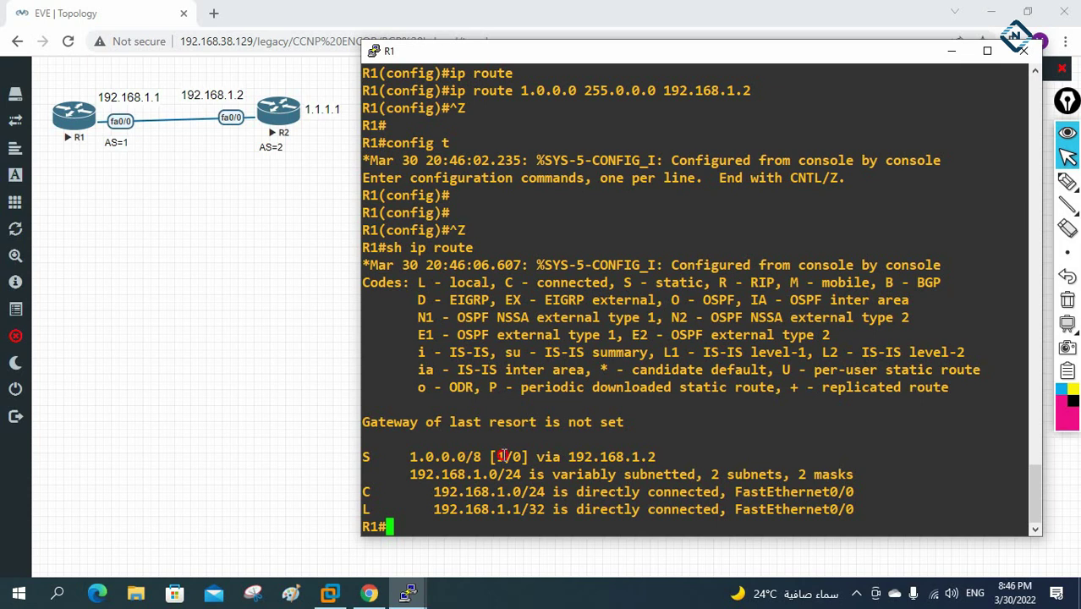
double_click(499, 456)
left_click_drag(511, 457, 500, 459)
Step: Find the BGP route to 1.0.0.0/8 in R1's earlier routing table output and highlight its line and route code
scroll(470, 425, "up", 13)
scroll(472, 420, "up", 7)
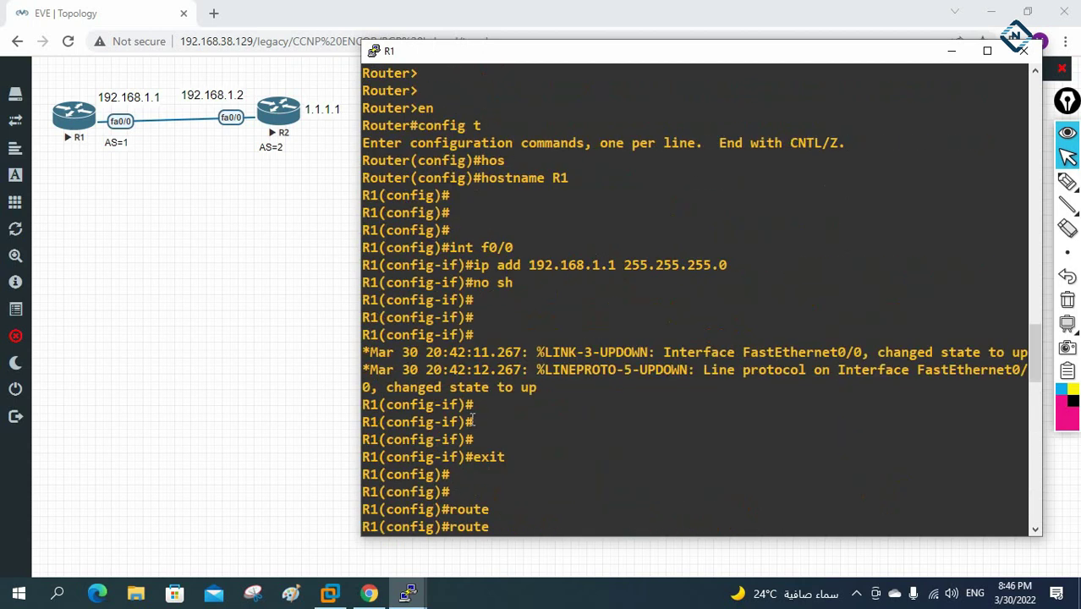
scroll(394, 304, "down", 20)
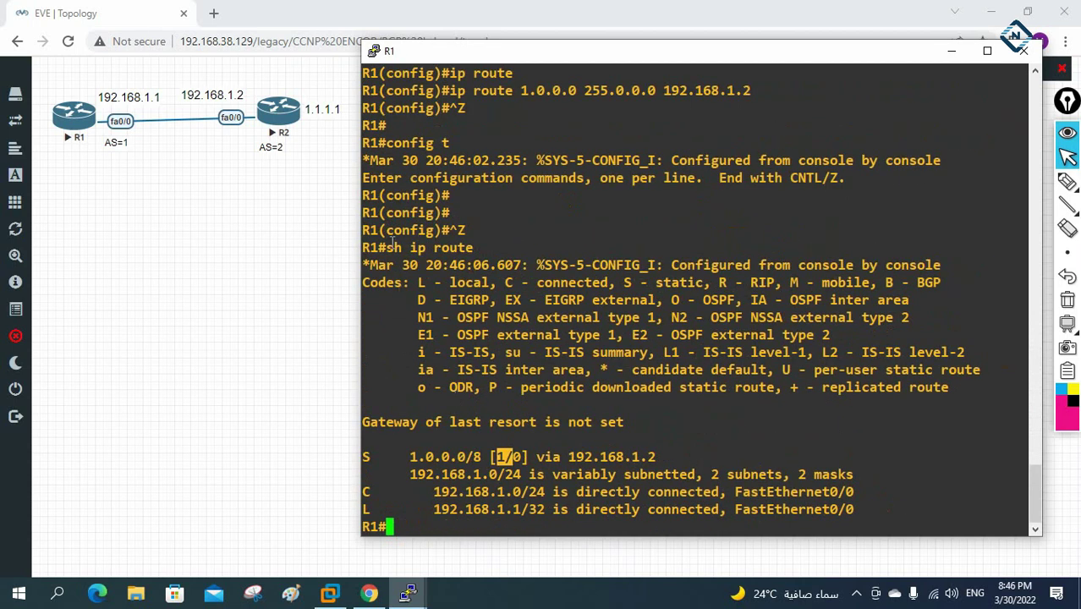
scroll(402, 281, "up", 4)
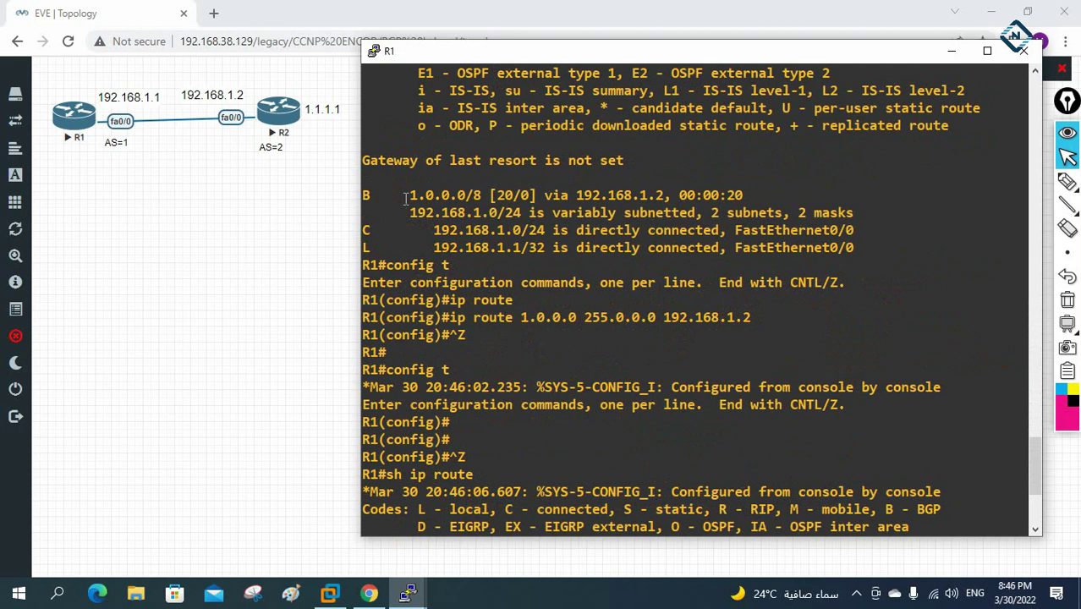
left_click_drag(362, 195, 799, 195)
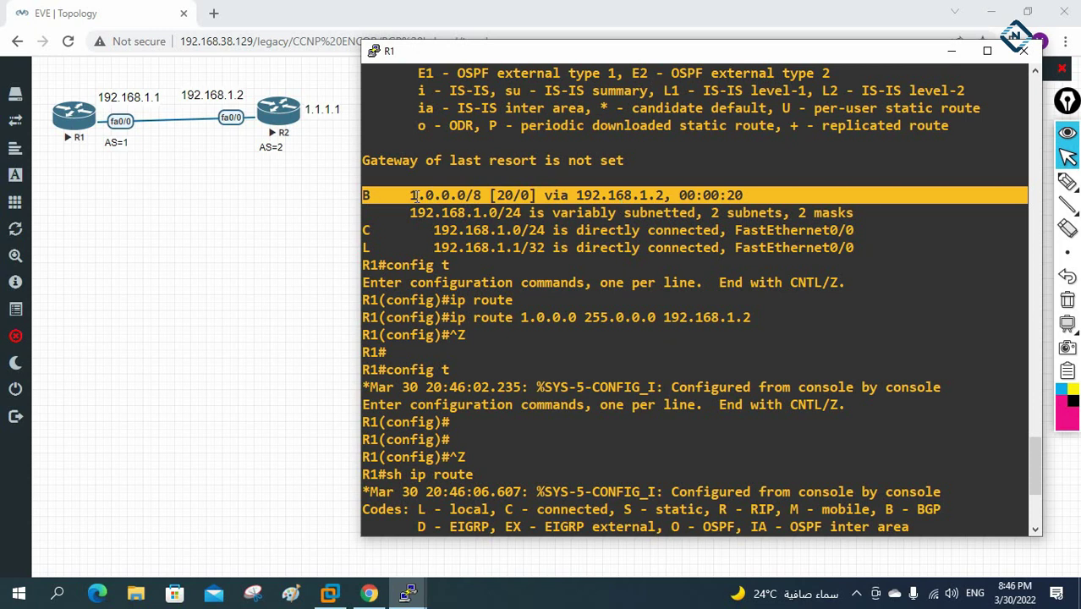
left_click_drag(372, 194, 366, 195)
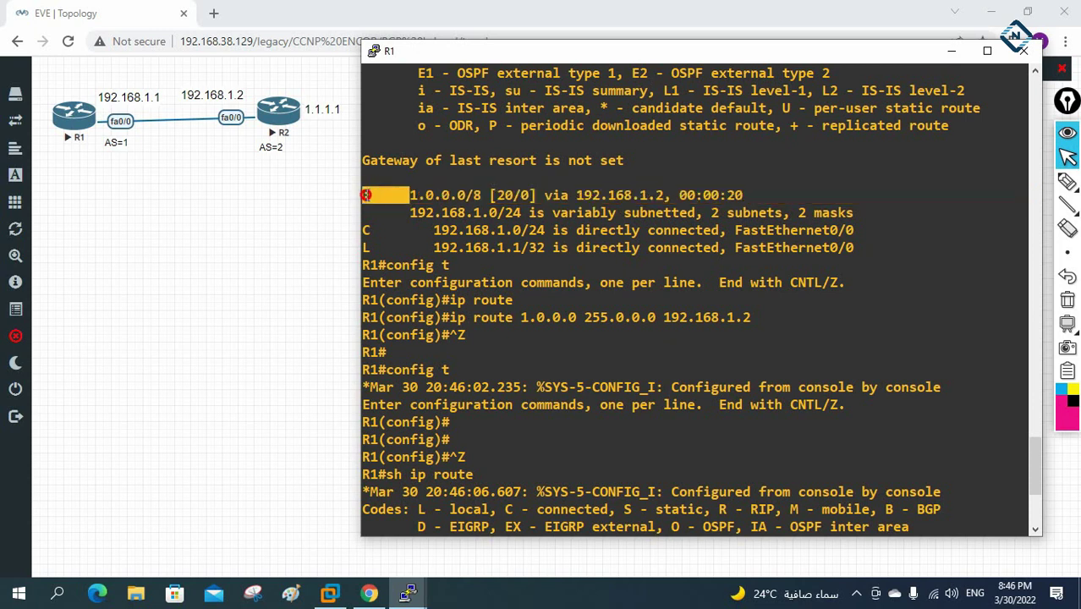
Step: Highlight the B - BGP entry in the route code legend and the 1.0.0.0/8 prefix of the BGP route
scroll(535, 255, "up", 10)
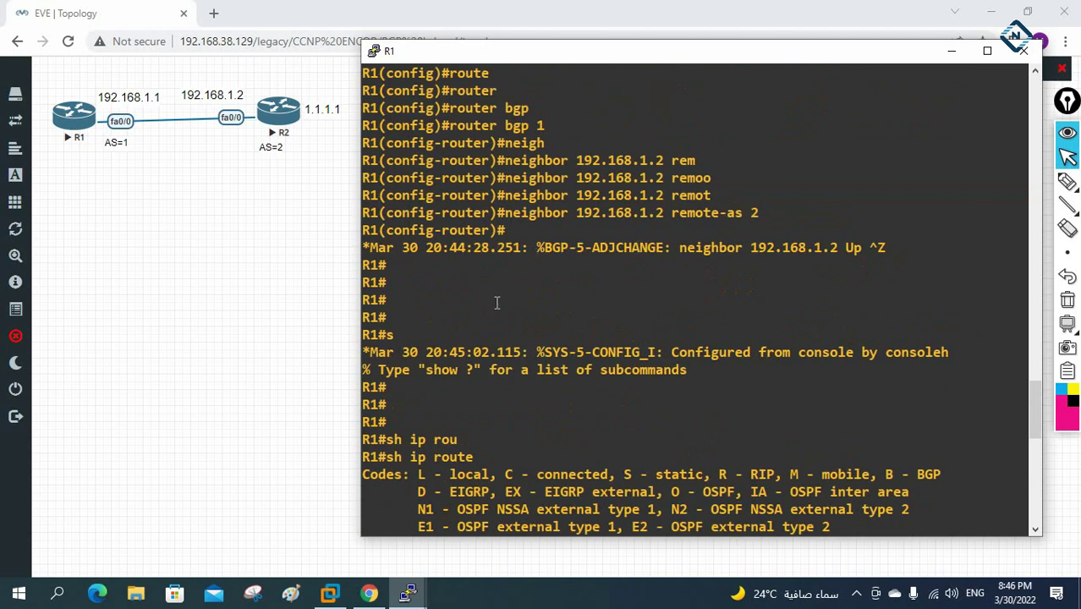
scroll(652, 247, "down", 9)
scroll(558, 291, "up", 4)
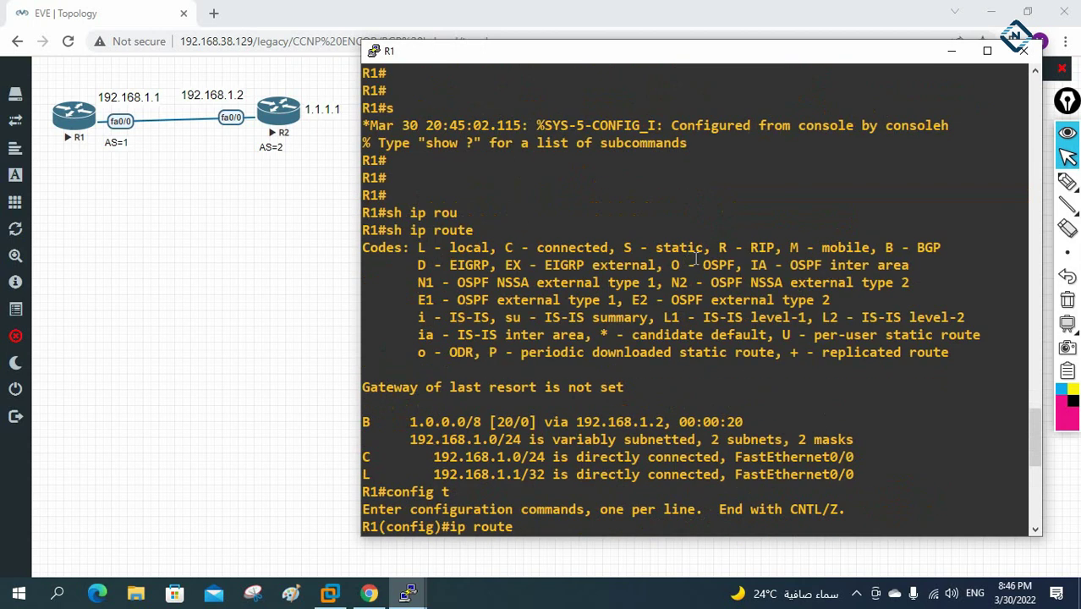
left_click_drag(879, 247, 941, 247)
left_click(372, 422)
left_click_drag(411, 421, 481, 421)
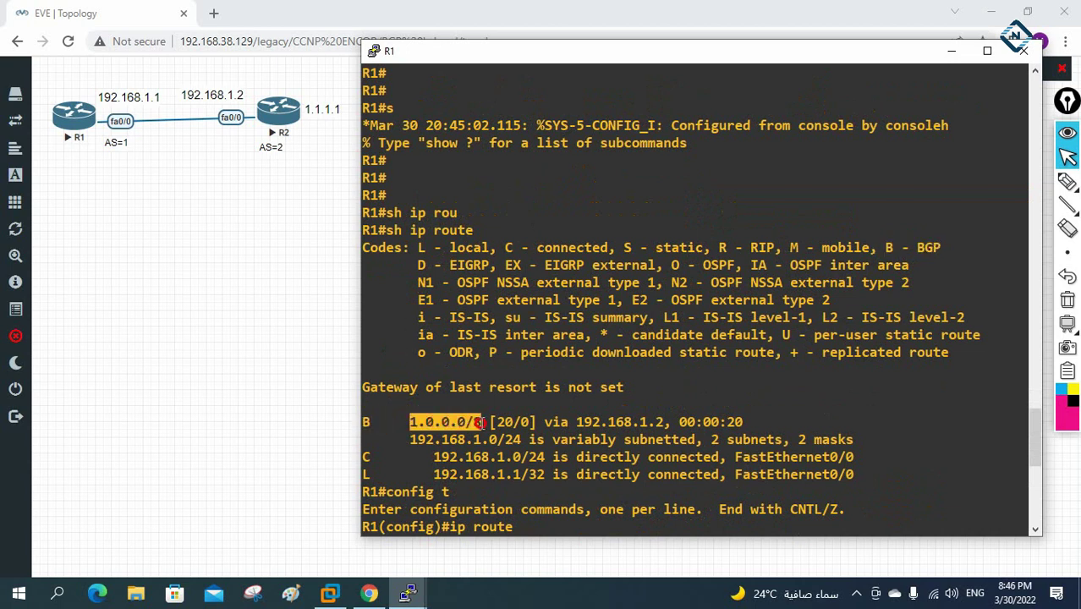
Step: Highlight the administrative distance of the BGP route, then the administrative distance and route code of the static route to 1.0.0.0/8
double_click(505, 421)
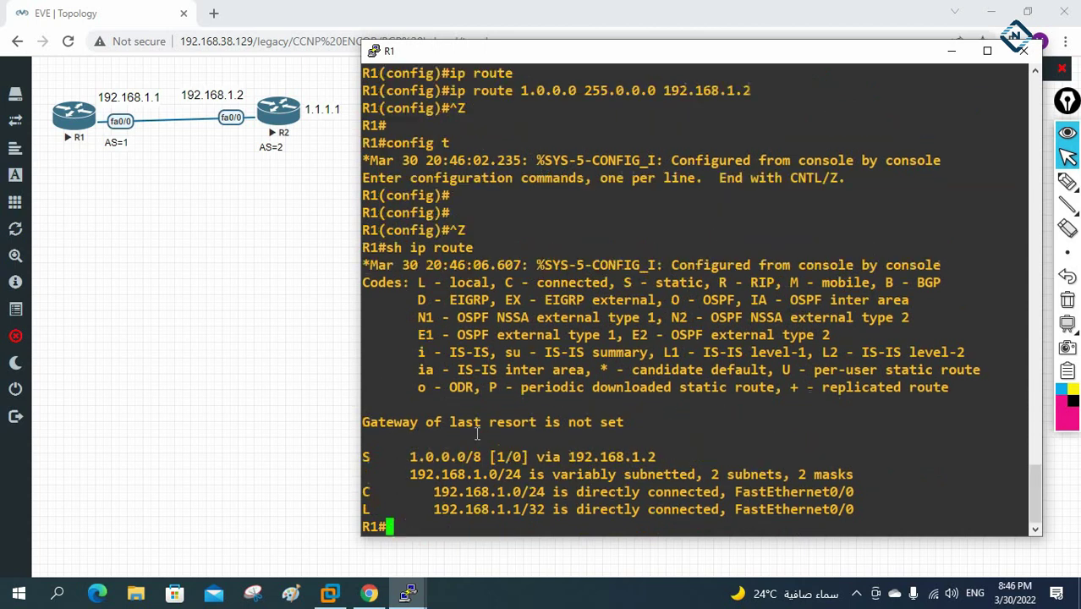
double_click(501, 457)
left_click_drag(366, 457, 378, 457)
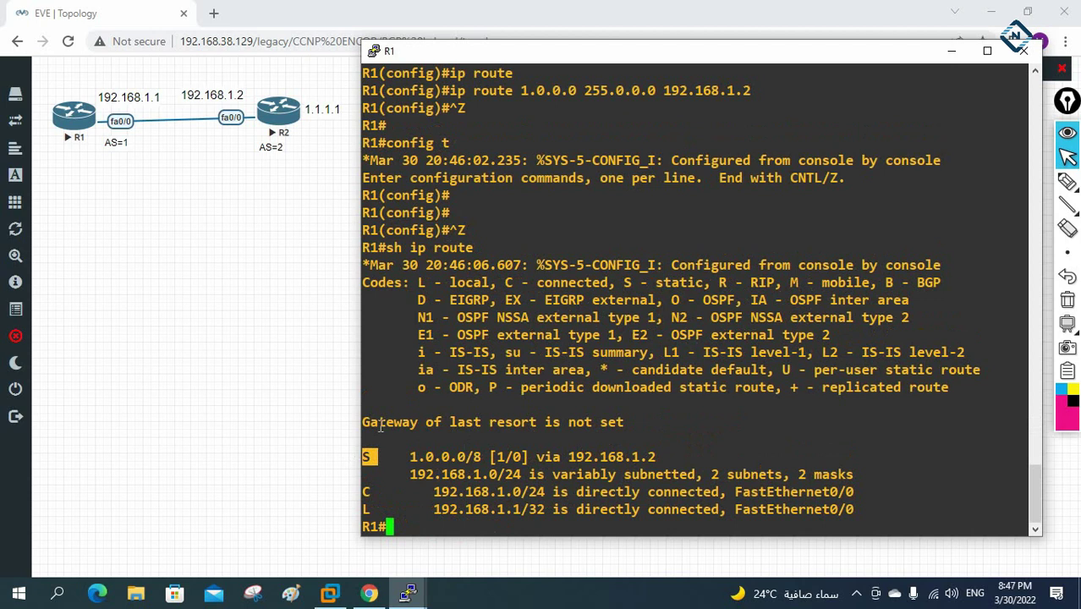
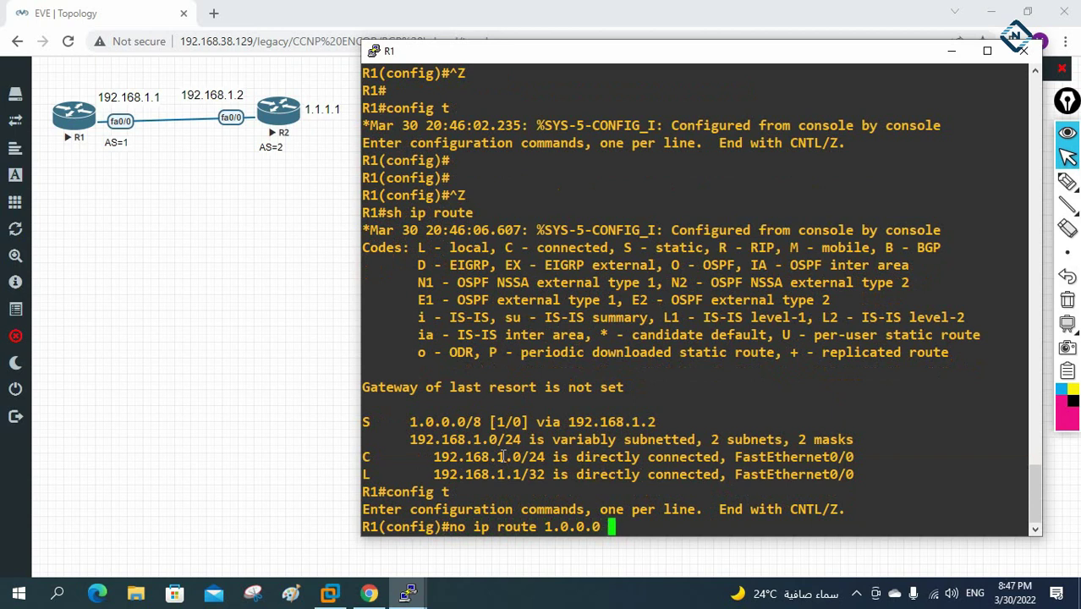
Step: Remove R1's static route to 1.0.0.0 255.0.0.0 via next hop 192.168.1.2 and leave configuration mode
type("255.0.0.0 1")
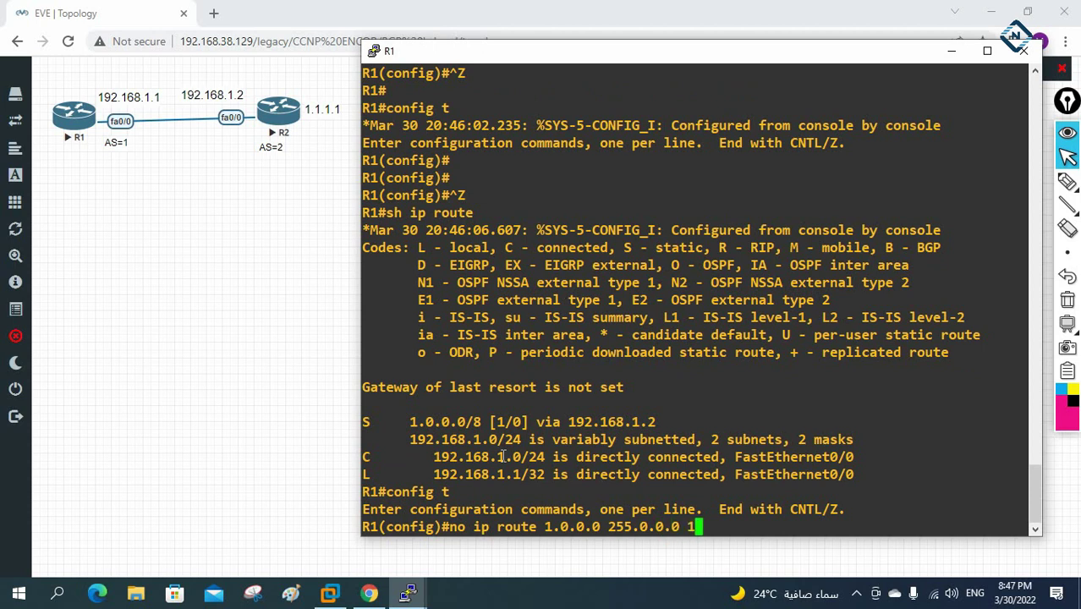
type("92.168.1.2")
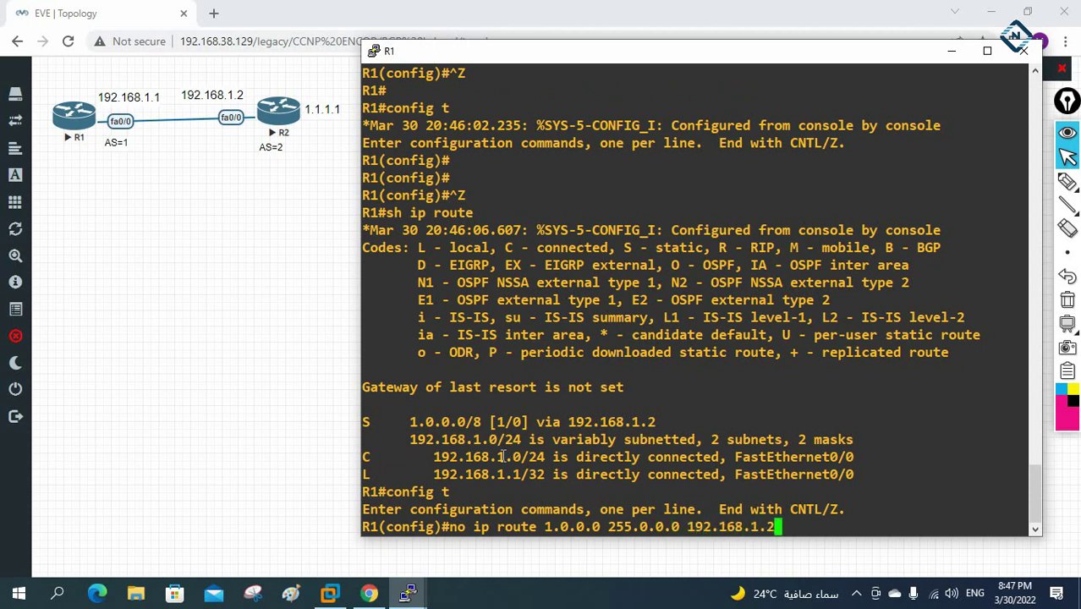
key("Return")
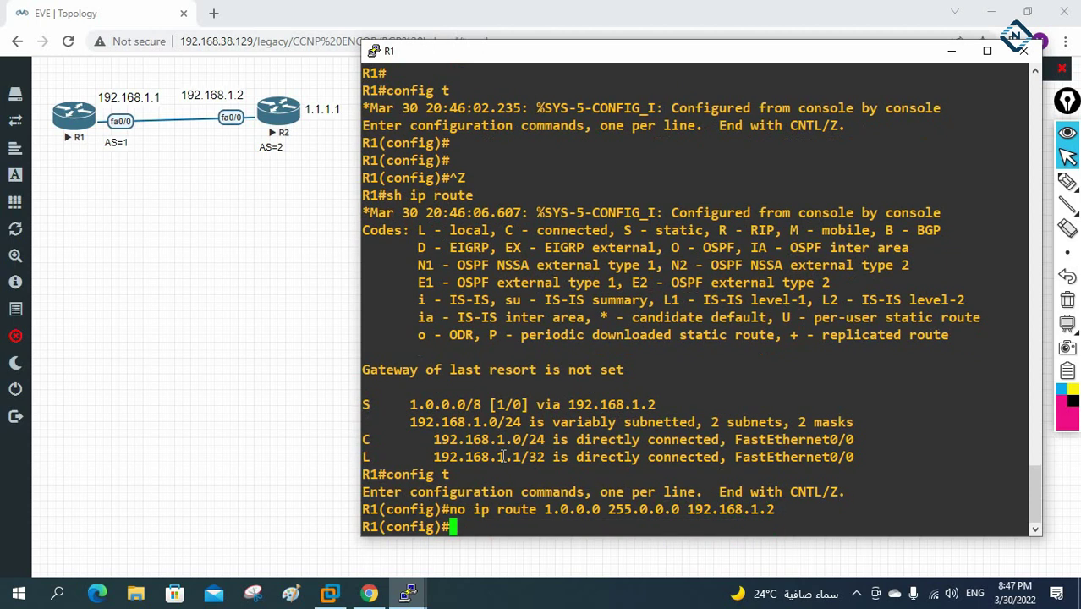
key("ctrl+z")
key("Return")
key("Return")
key("Return")
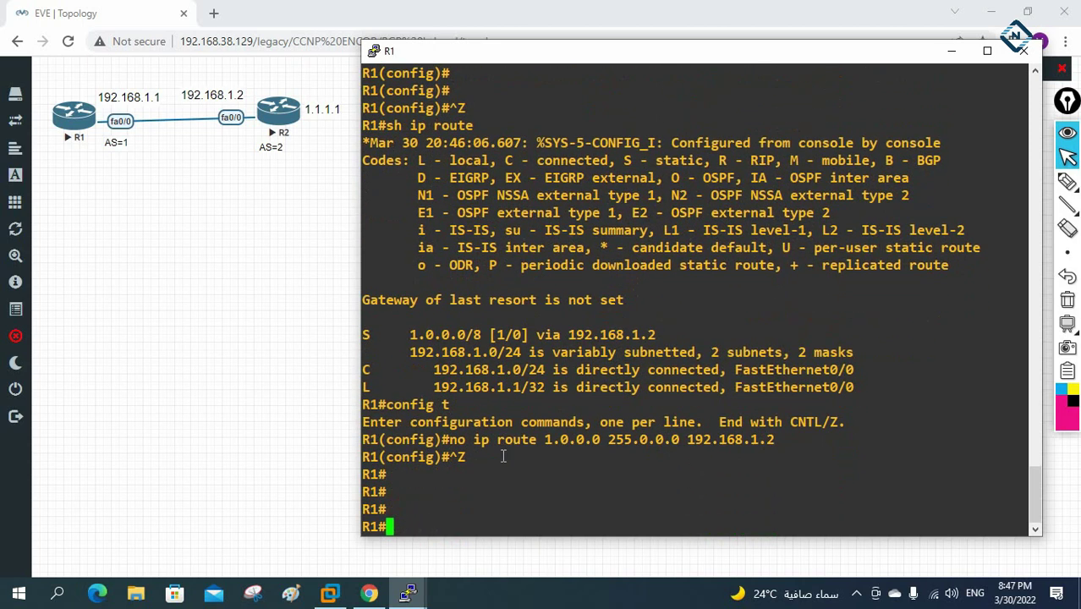
type("config t")
key("Return")
key("Return")
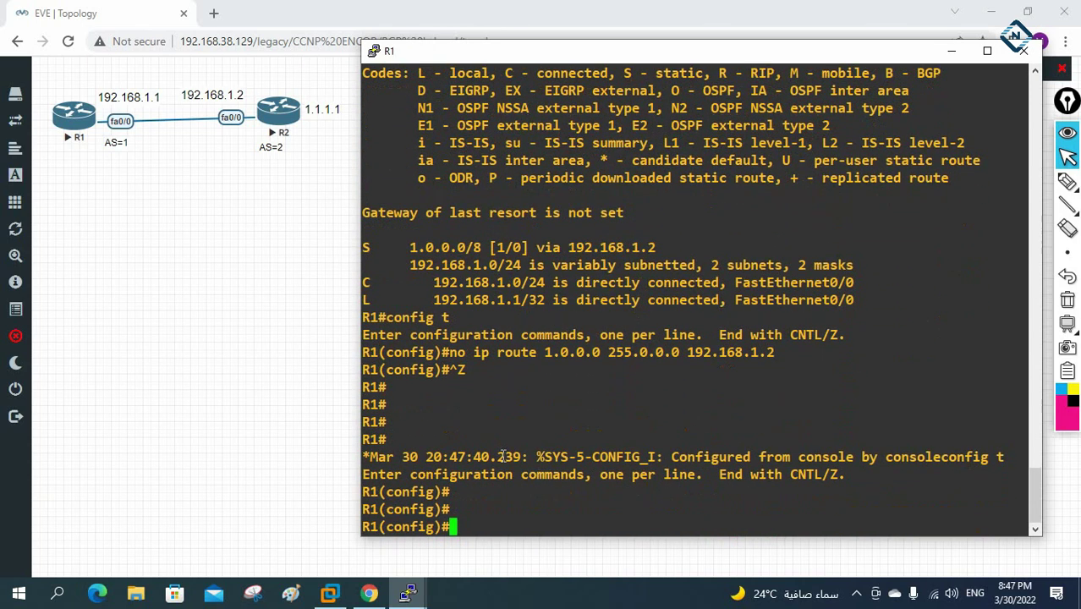
key("ctrl+z")
key("Return")
key("Return")
Step: Display R1's routing table with sh ip route and highlight the BGP route to 1.0.0.0/8 and its administrative distance
key("Up")
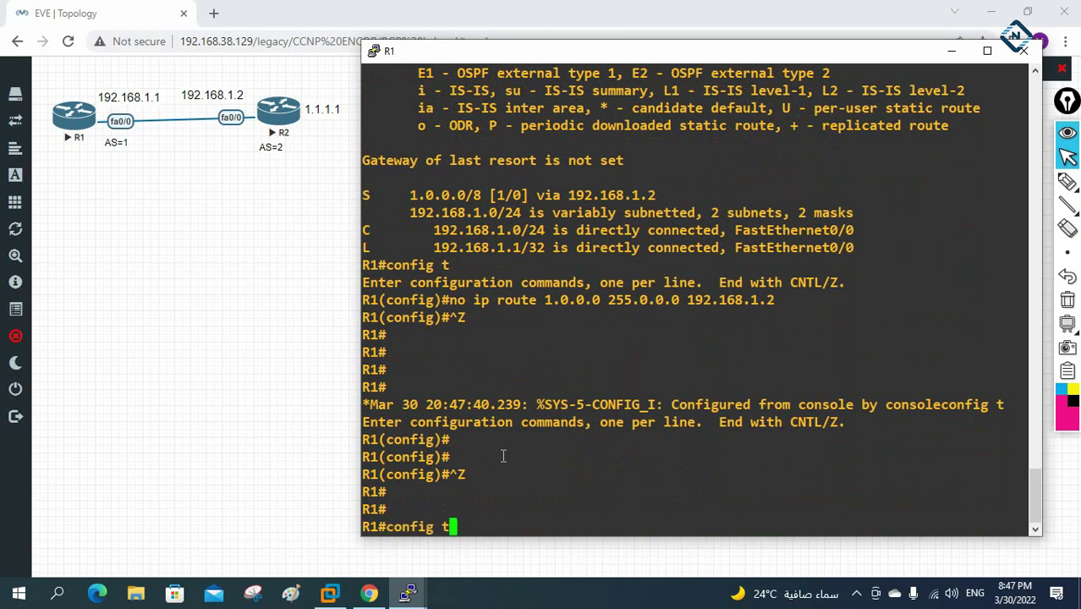
key("Up")
key("Return")
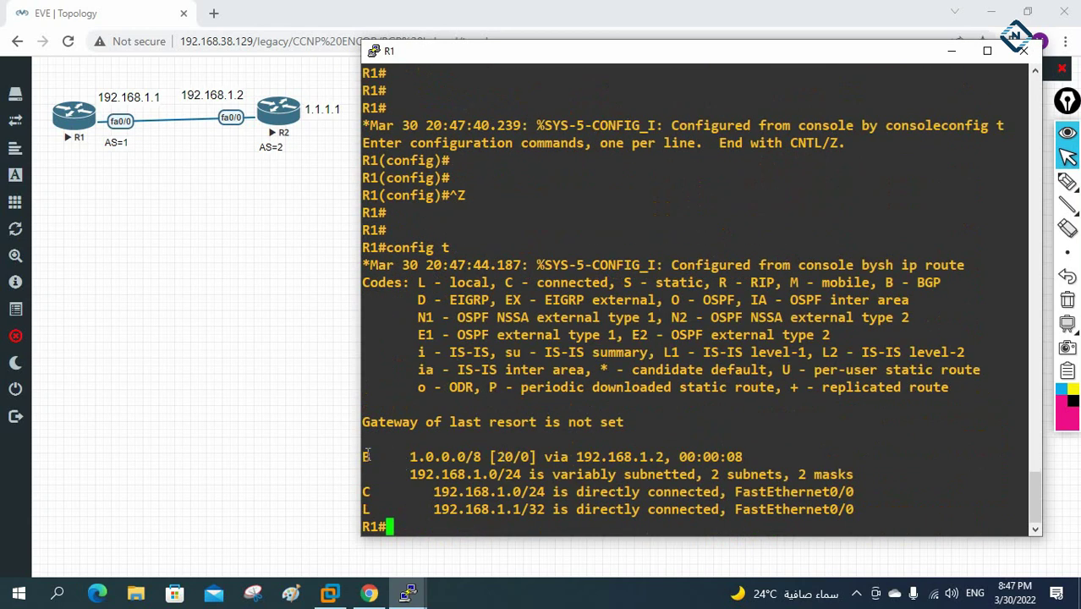
left_click_drag(366, 456, 748, 457)
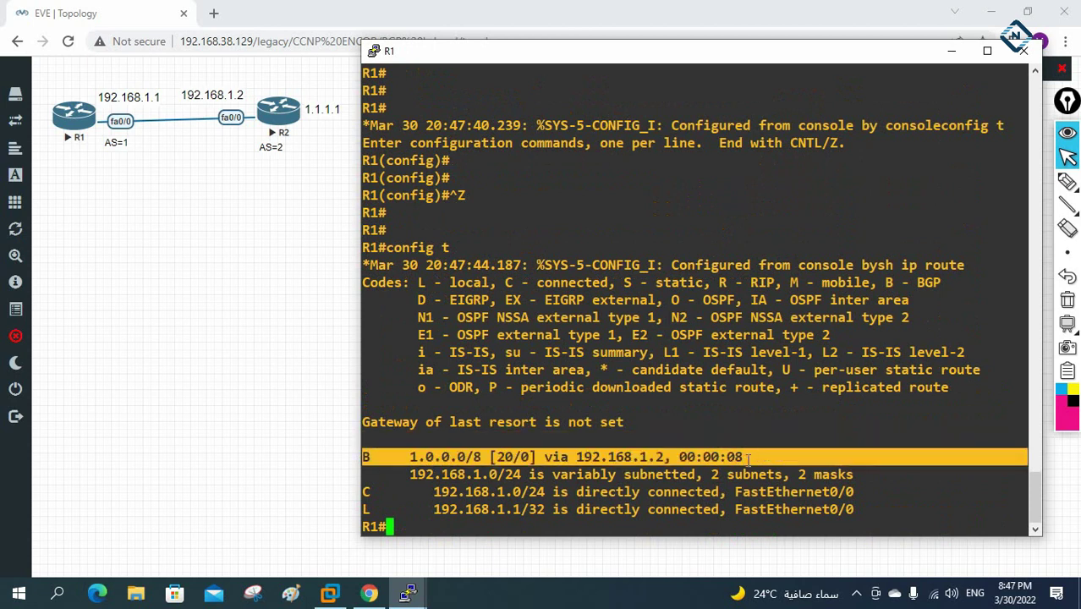
left_click_drag(496, 457, 513, 457)
left_click(508, 475)
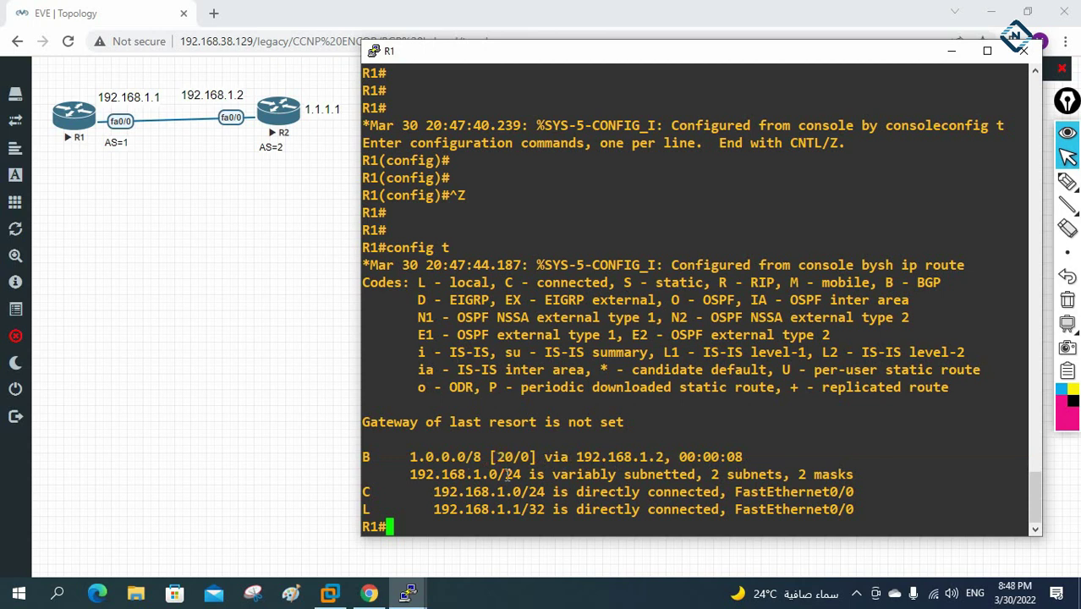
Step: Add a static route on R1 to 1.0.0.0 255.0.0.0 via next hop 192.168.1.2 and leave configuration mode
type("config t")
key("Return")
type("ip route ")
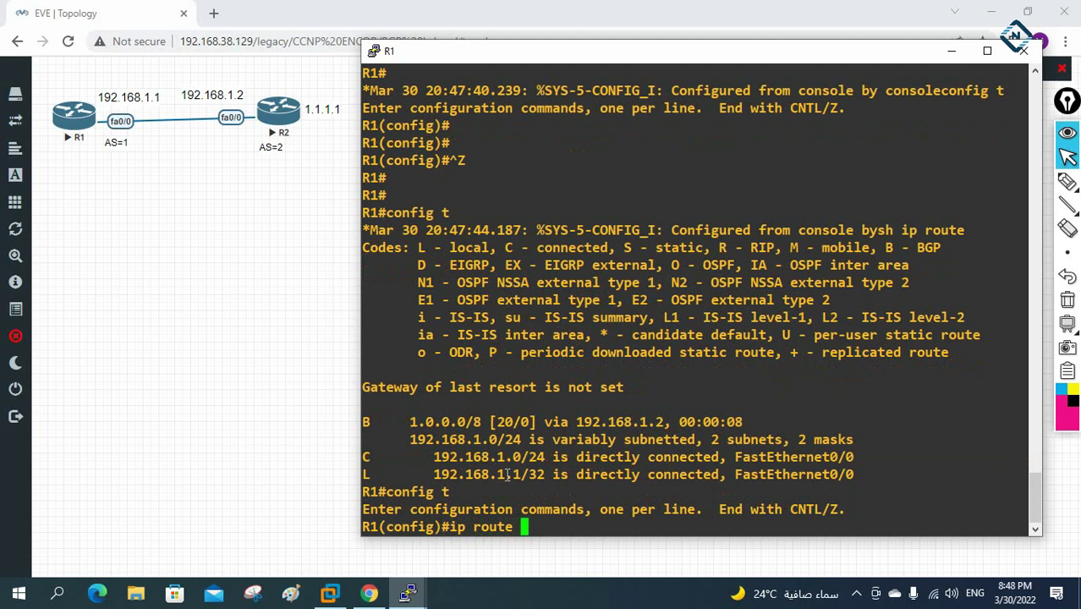
type("1.0.0.0 255.0.0.")
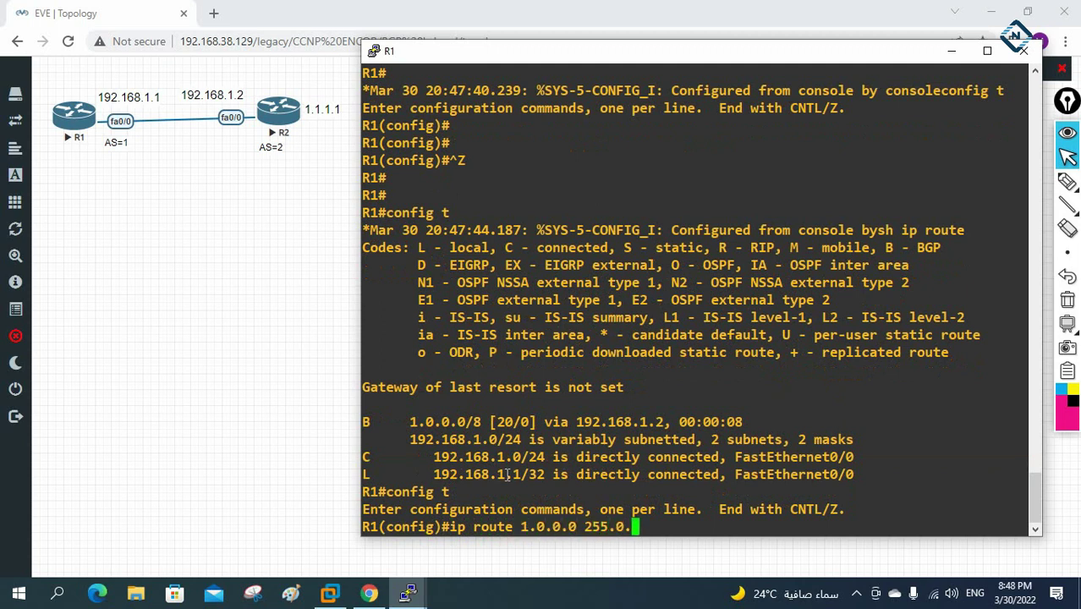
type("0 192.168.1.2")
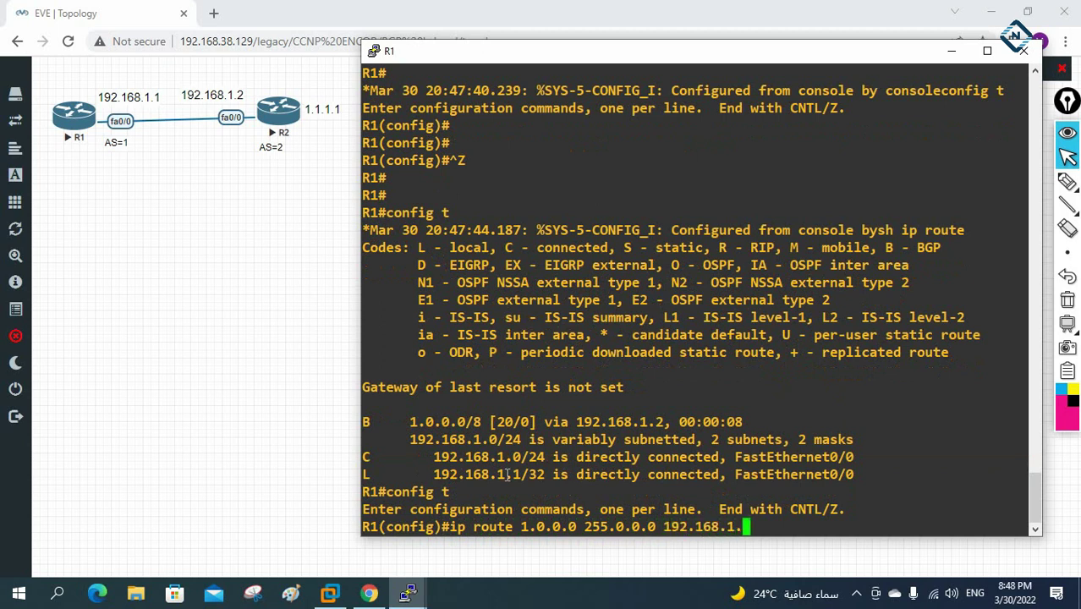
key("Return")
key("ctrl+z")
key("Return")
key("Return")
key("Return")
key("Return")
key("Return")
key("Return")
key("Return")
key("Return")
key("Return")
key("Return")
key("Return")
key("Return")
key("Return")
key("Return")
key("Return")
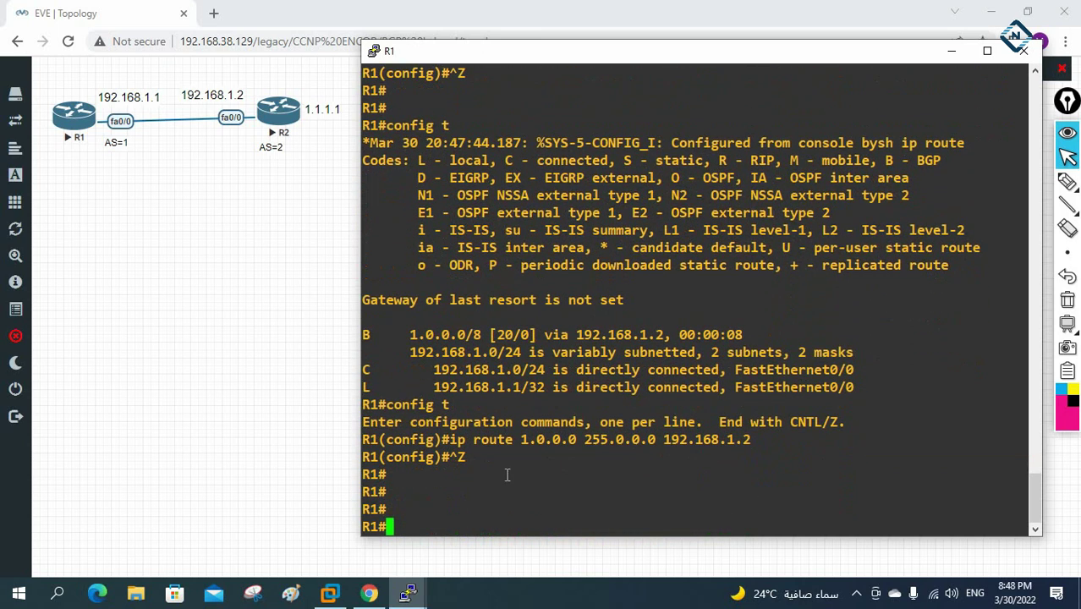
Step: Display R1's routing table with sh ip route and highlight the line of the static route to 1.0.0.0/8
type("sh ip rou")
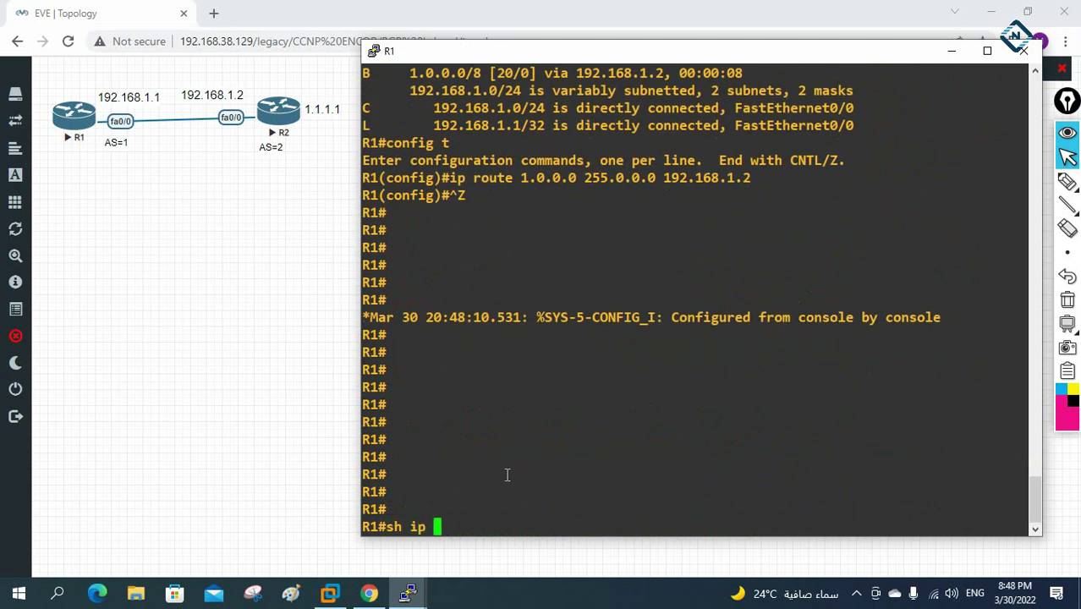
key("Tab")
key("Return")
left_click_drag(682, 457, 368, 457)
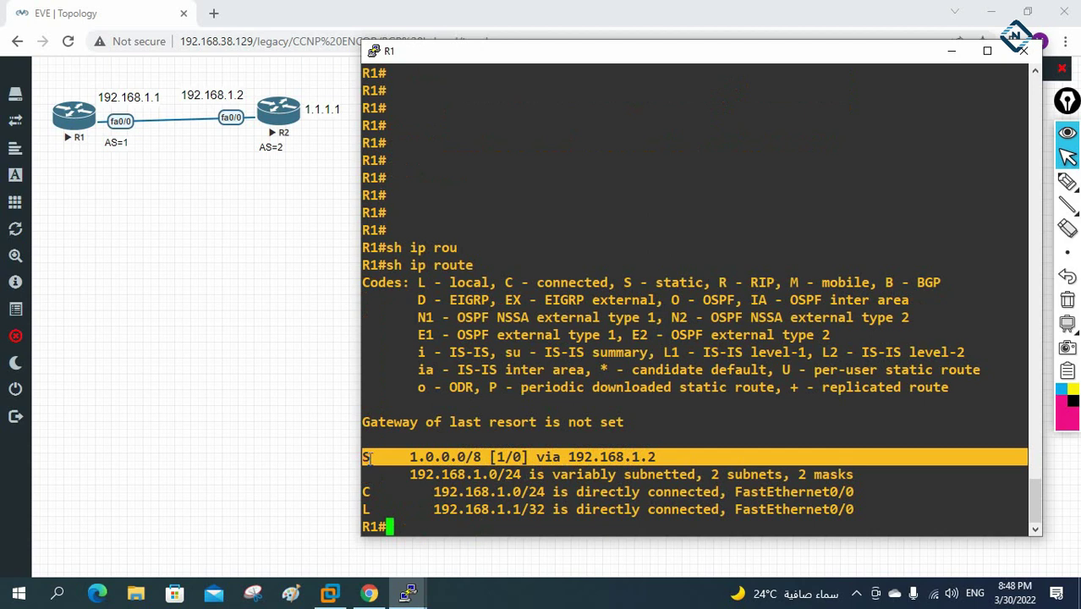